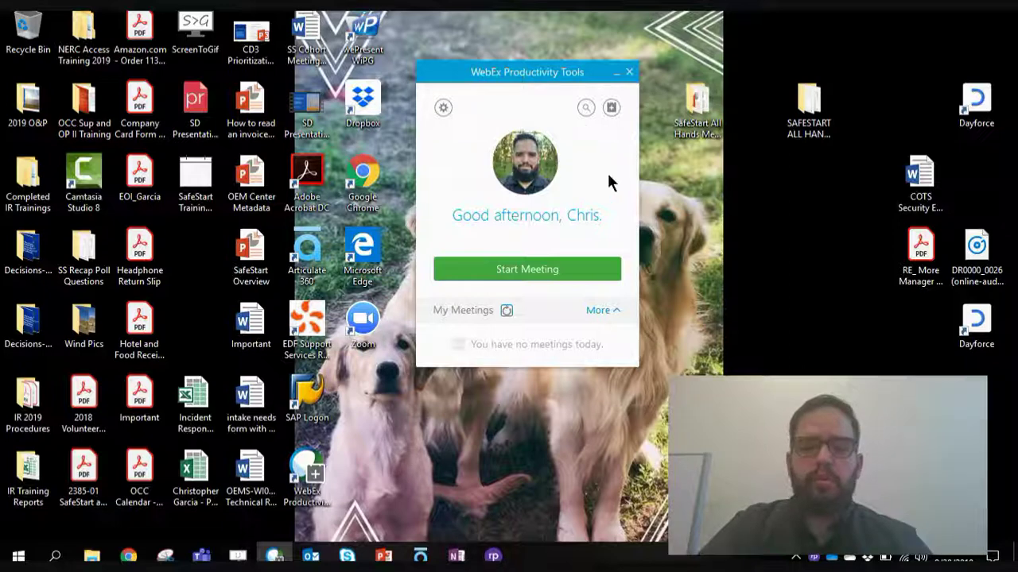
Start a new meeting and skip the audio and video connection.
{"action": "left_click", "coordinate": [555, 277]}
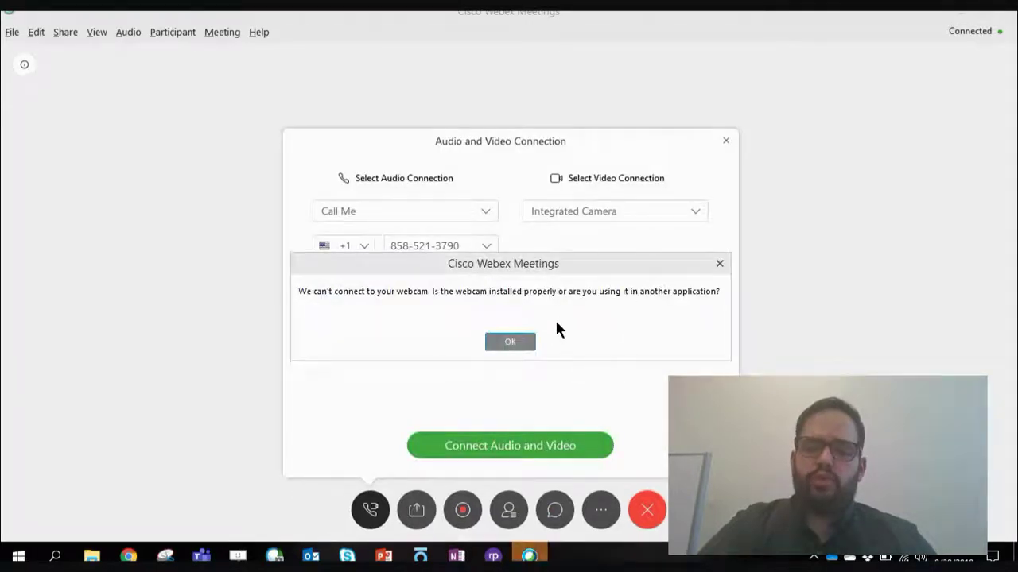
{"action": "left_click", "coordinate": [519, 342]}
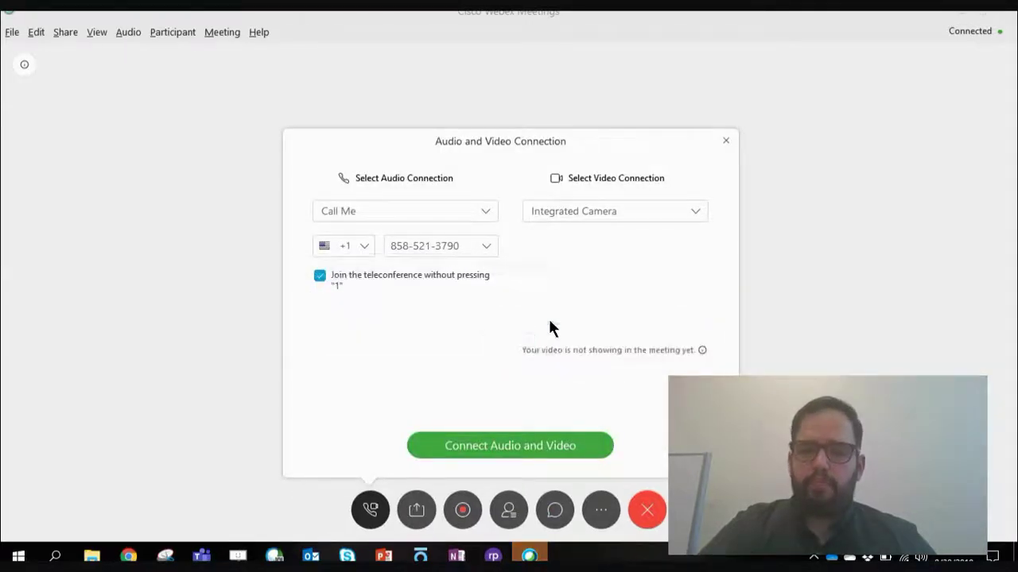
{"action": "left_click", "coordinate": [724, 141]}
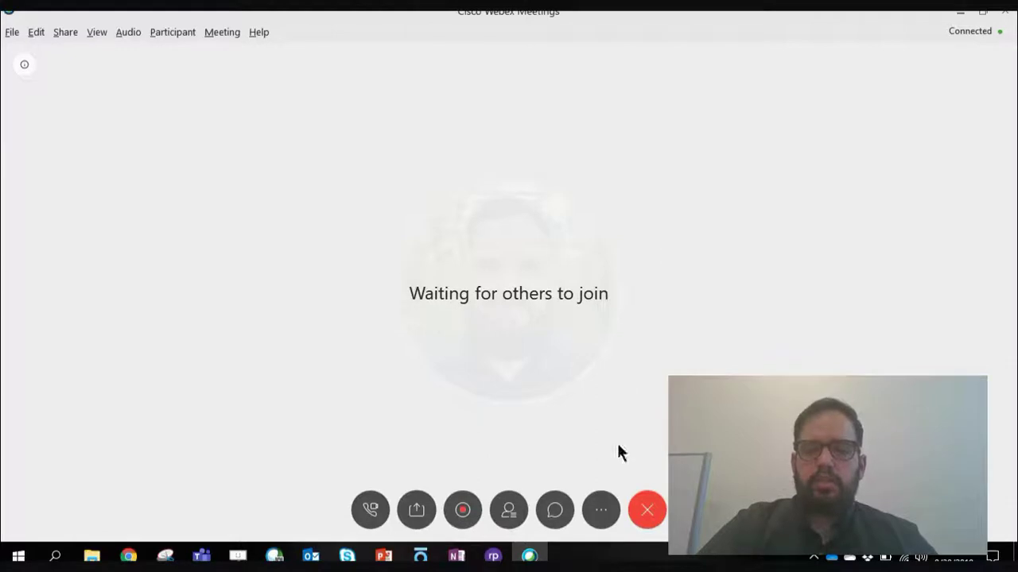
Open polling and add a Multiple choice - Single Answer question reading "Do you like dogs?".
{"action": "left_click", "coordinate": [602, 512]}
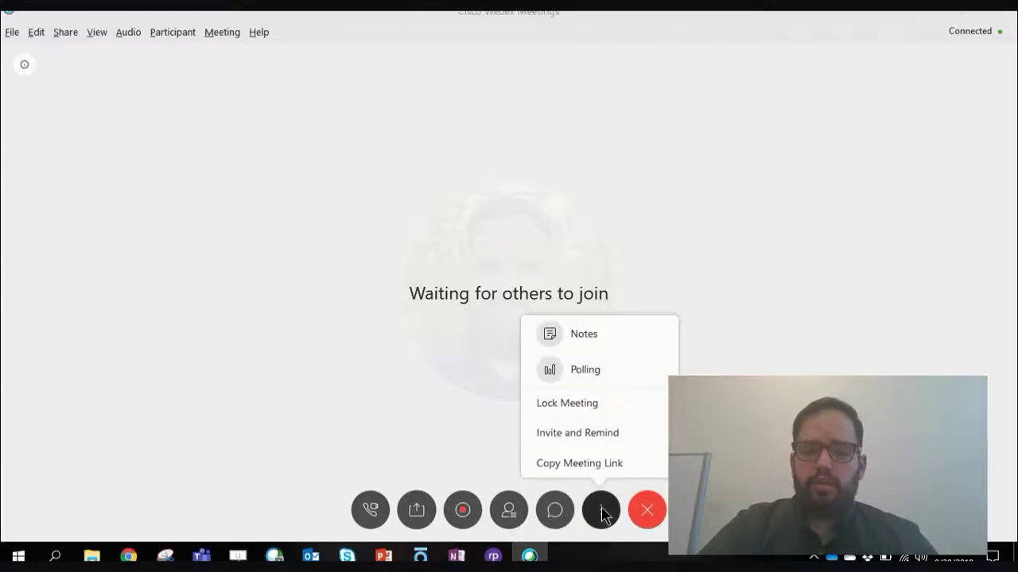
{"action": "left_click", "coordinate": [596, 369]}
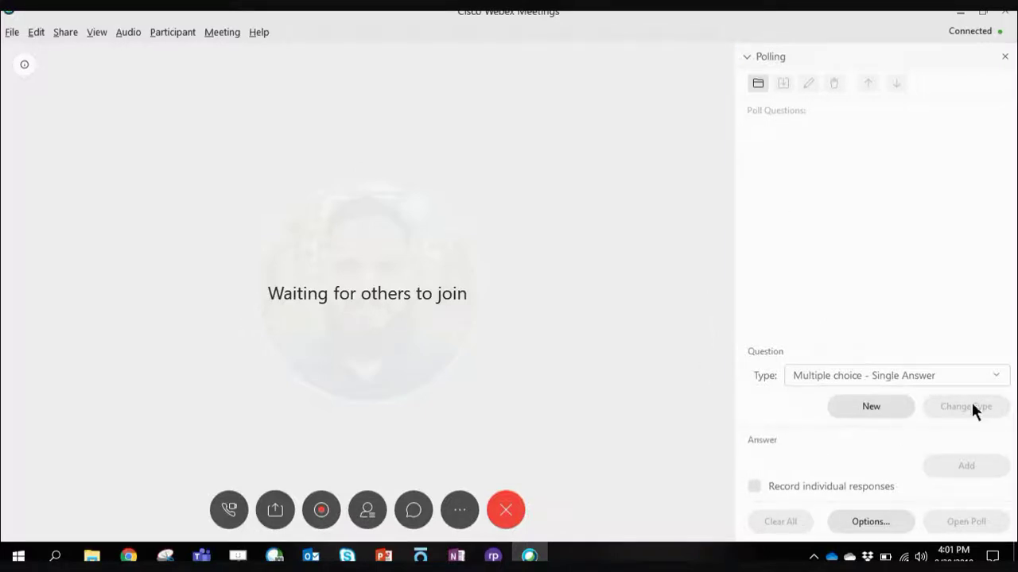
{"action": "left_click", "coordinate": [976, 373]}
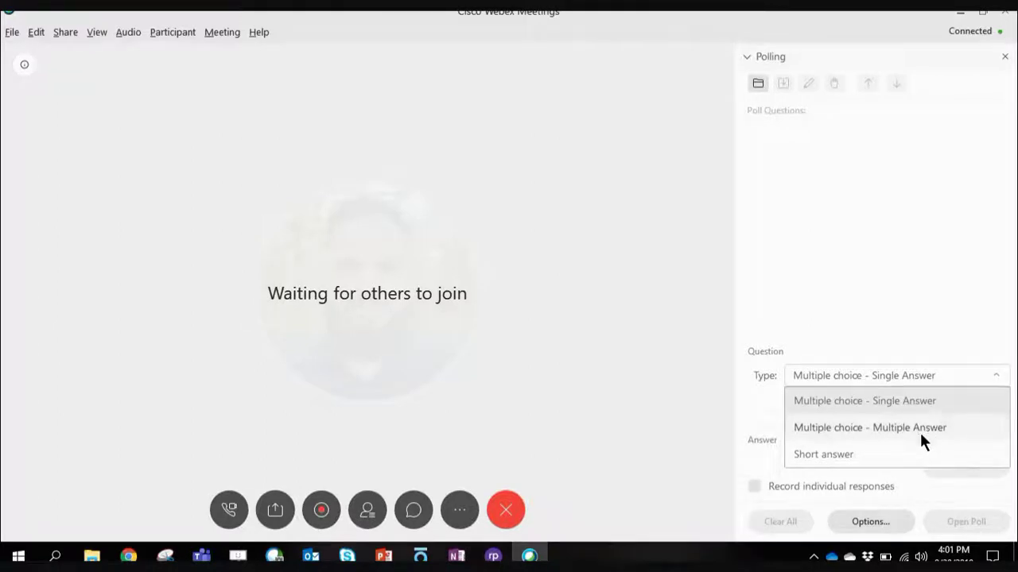
{"action": "left_click", "coordinate": [931, 396]}
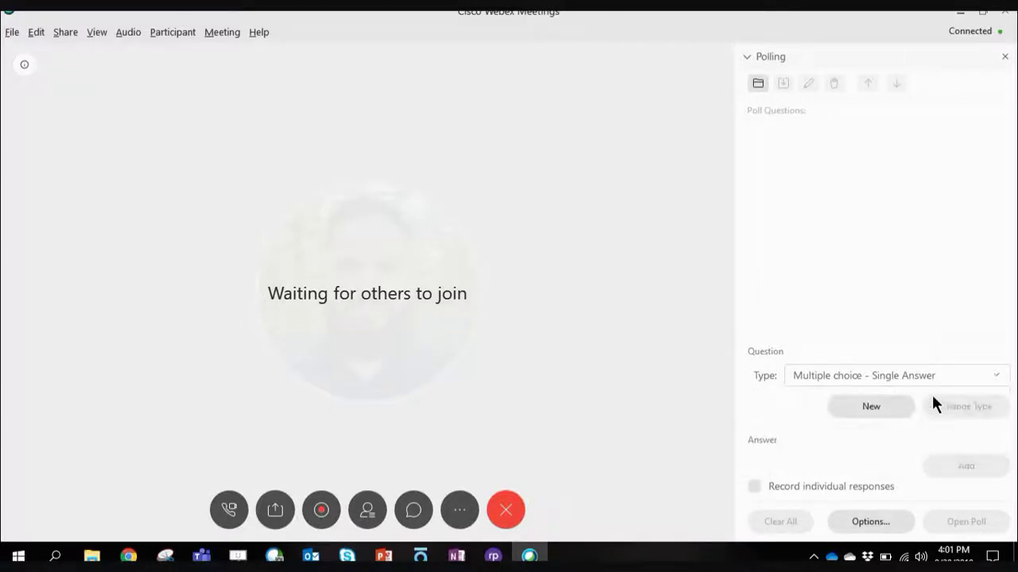
{"action": "left_click", "coordinate": [888, 404]}
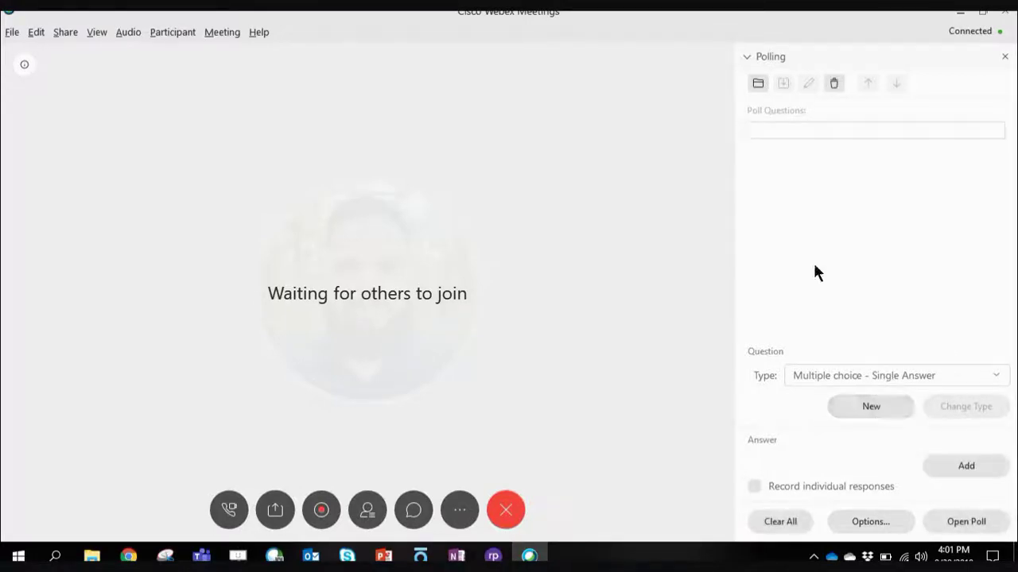
{"action": "left_click", "coordinate": [801, 128]}
{"action": "type", "text": "Do you like do"}
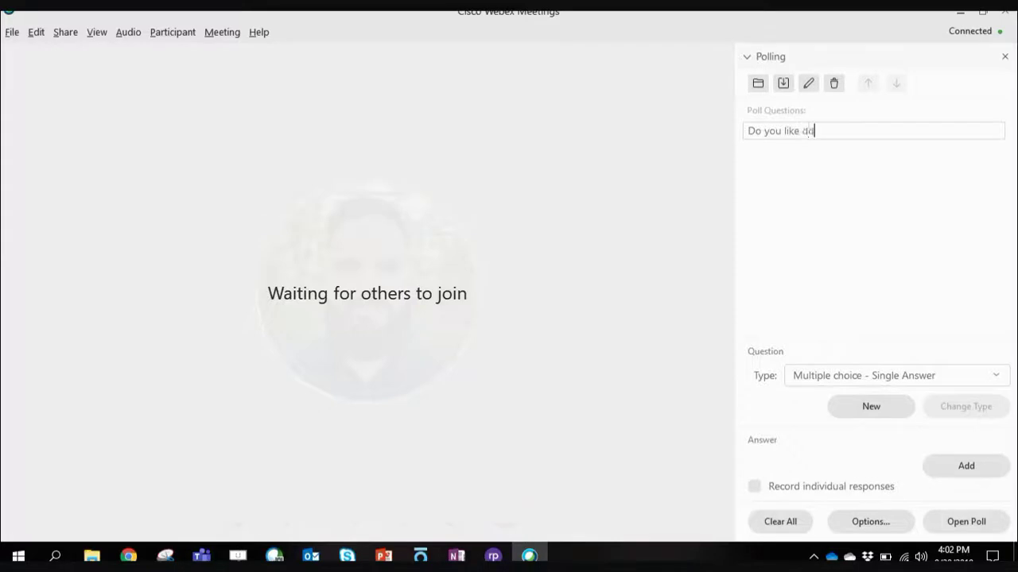
{"action": "type", "text": "gs?"}
{"action": "key", "text": "Return"}
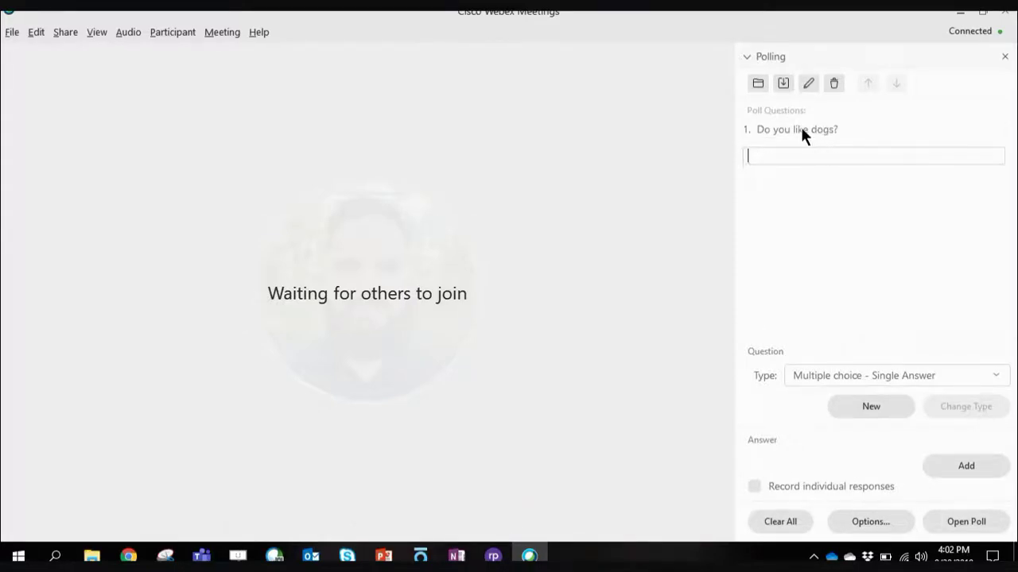
Enter Yes, No and Maybe as the answers to the dogs question.
{"action": "type", "text": "Yes"}
{"action": "key", "text": "Return"}
{"action": "type", "text": "No"}
{"action": "key", "text": "Return"}
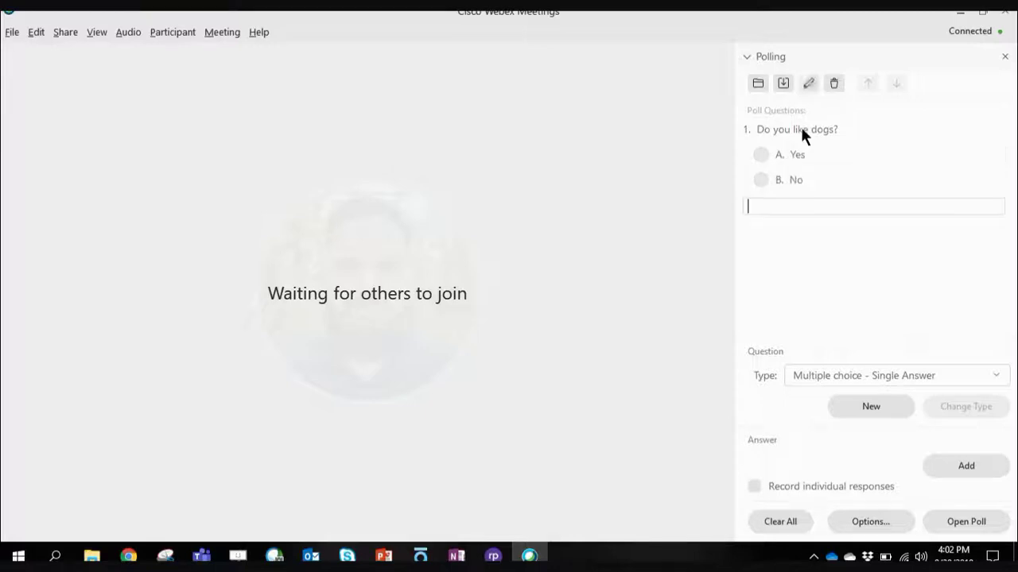
{"action": "type", "text": "Maybe"}
{"action": "key", "text": "Return"}
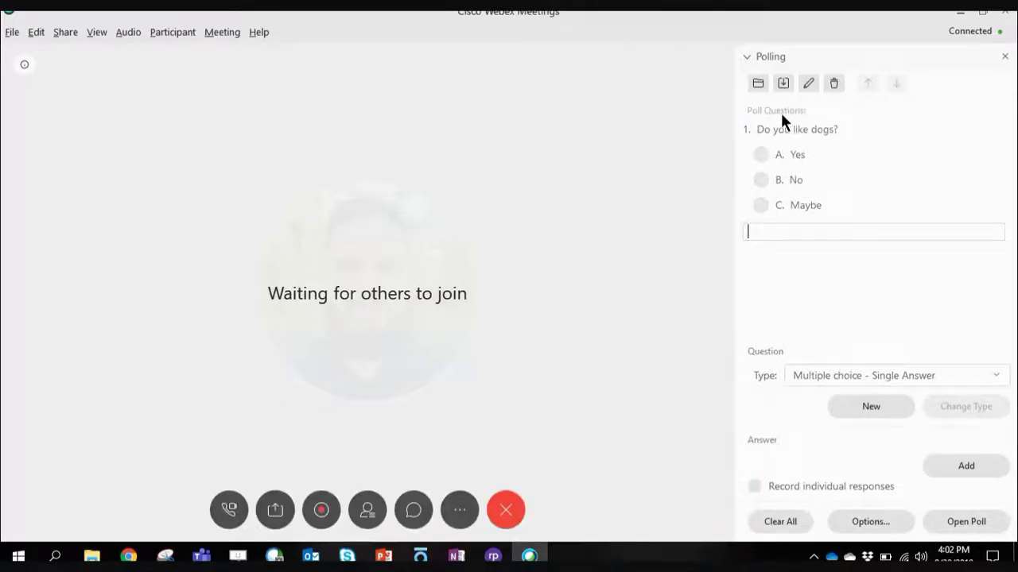
Add a second poll question of type Multiple choice - Multiple Answer, asking what state the named example person was in.
{"action": "left_click", "coordinate": [959, 375]}
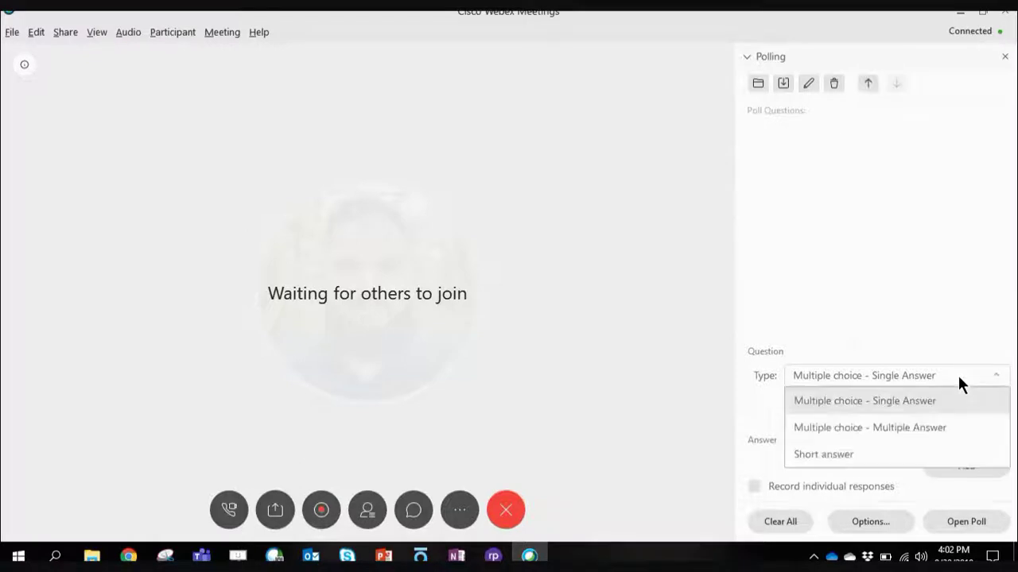
{"action": "left_click", "coordinate": [931, 427]}
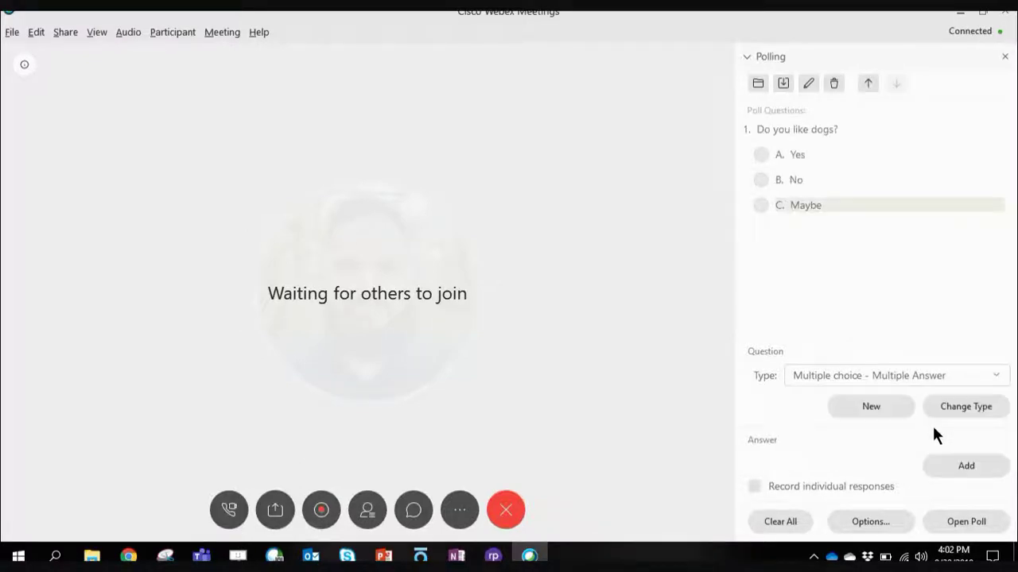
{"action": "left_click", "coordinate": [845, 405]}
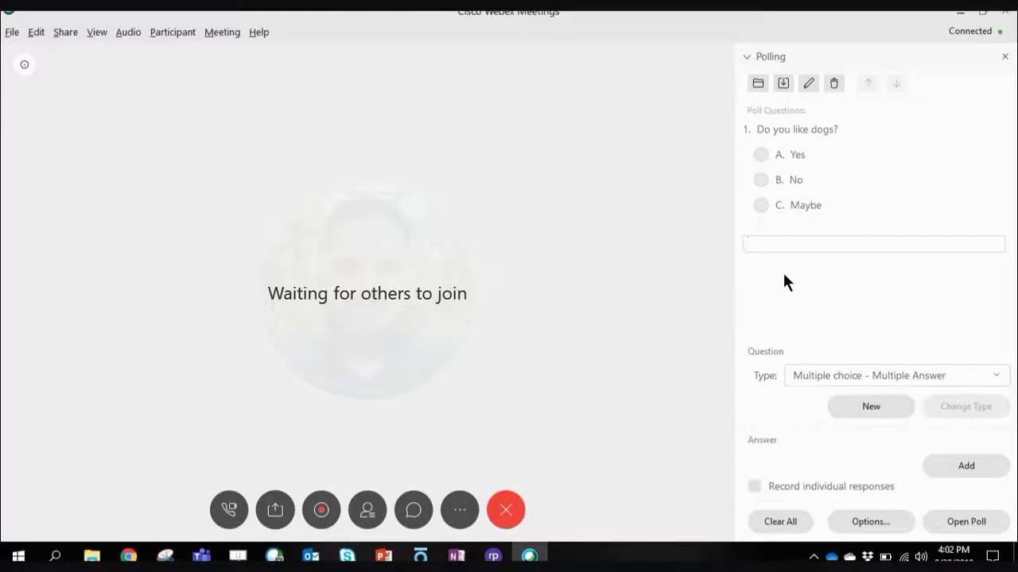
{"action": "type", "text": "What state was J"}
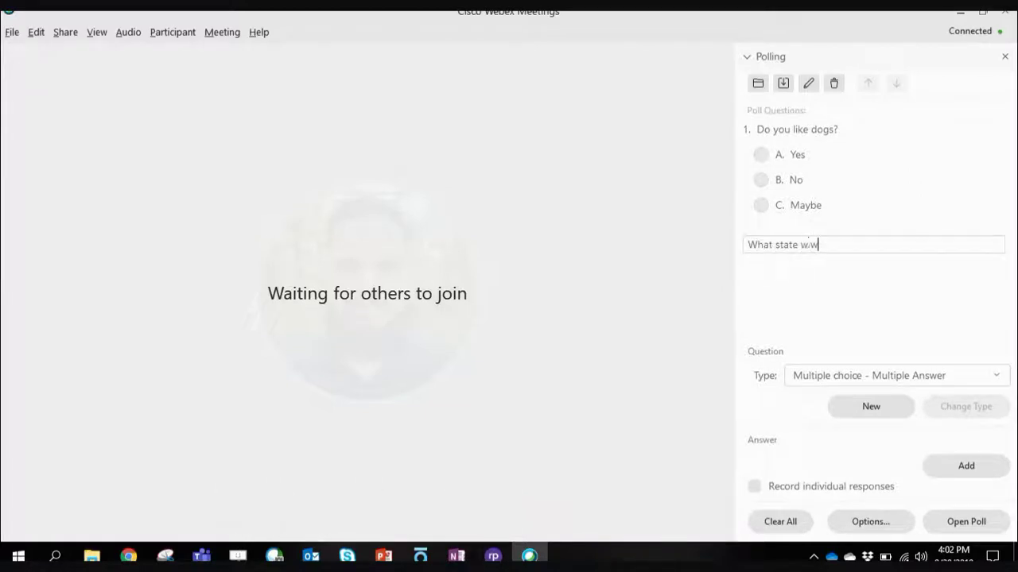
{"action": "type", "text": "ohnny in?"}
{"action": "key", "text": "Return"}
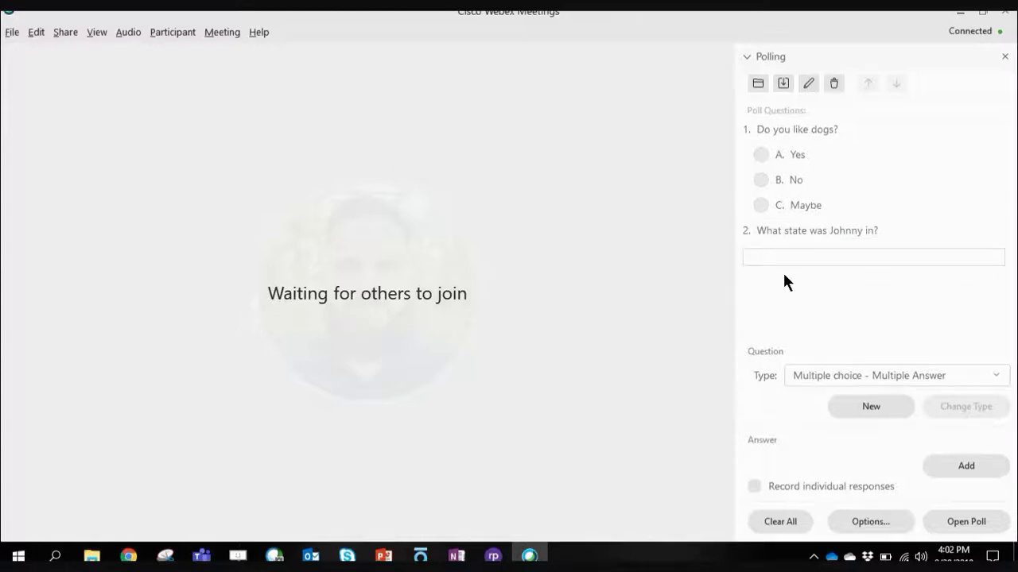
Give the second question the answers Rushing, Frustration, Fatigue and Complacency.
{"action": "type", "text": "Rushing"}
{"action": "key", "text": "Return"}
{"action": "type", "text": "Fr"}
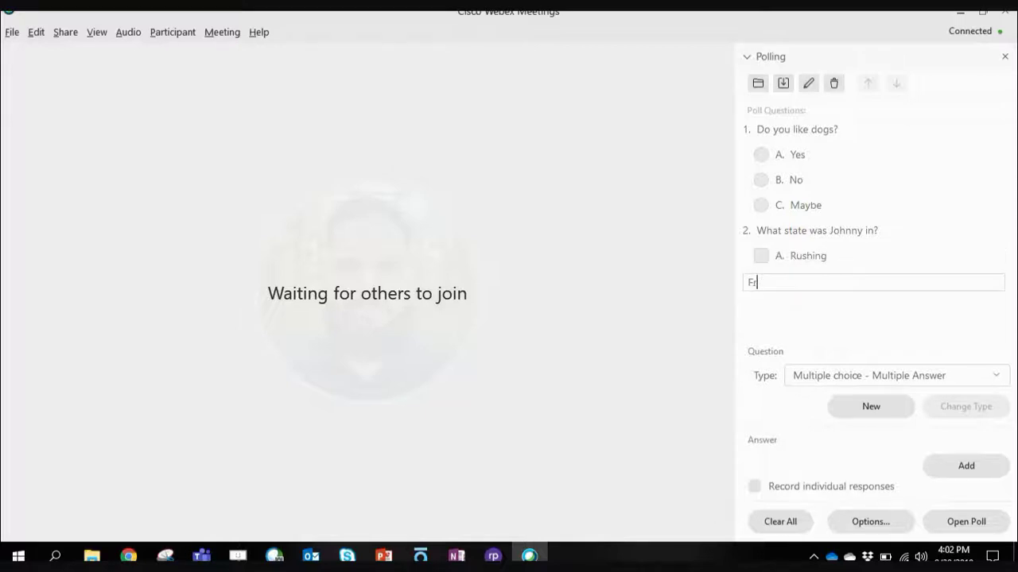
{"action": "type", "text": "ustration"}
{"action": "key", "text": "Return"}
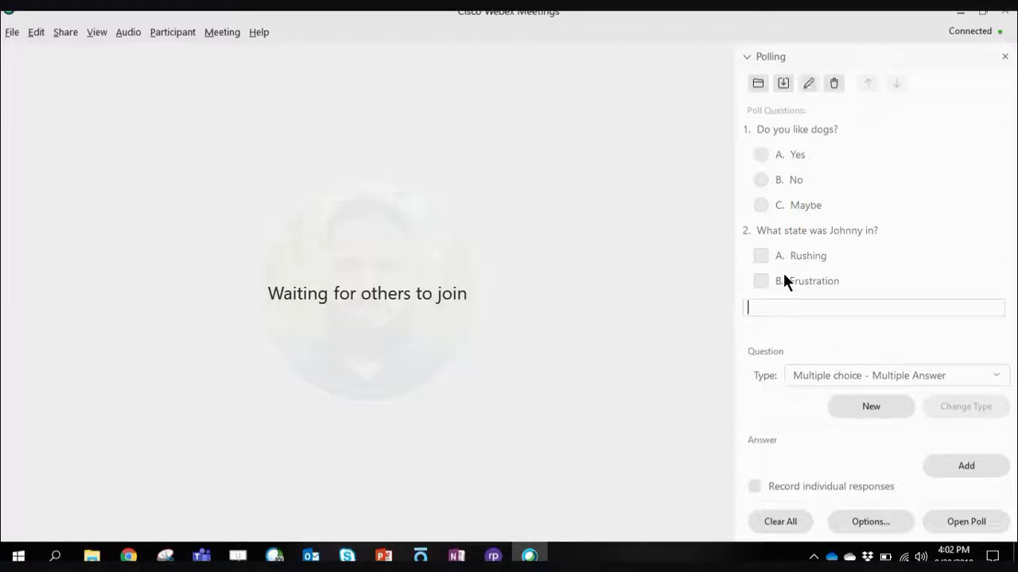
{"action": "type", "text": "Fatigue"}
{"action": "key", "text": "Return"}
{"action": "type", "text": "C"}
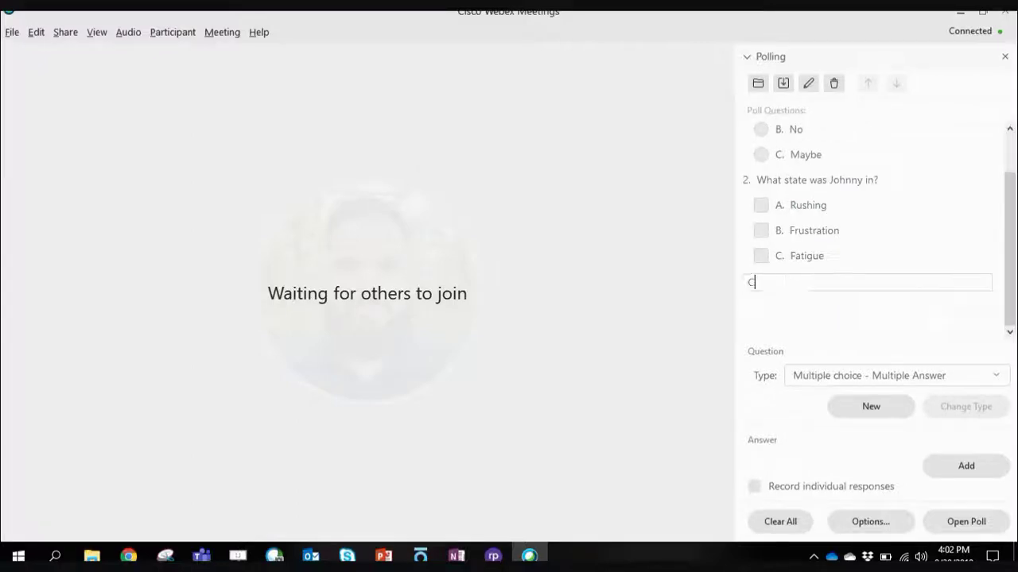
{"action": "type", "text": "oonlacency"}
{"action": "key", "text": "Return"}
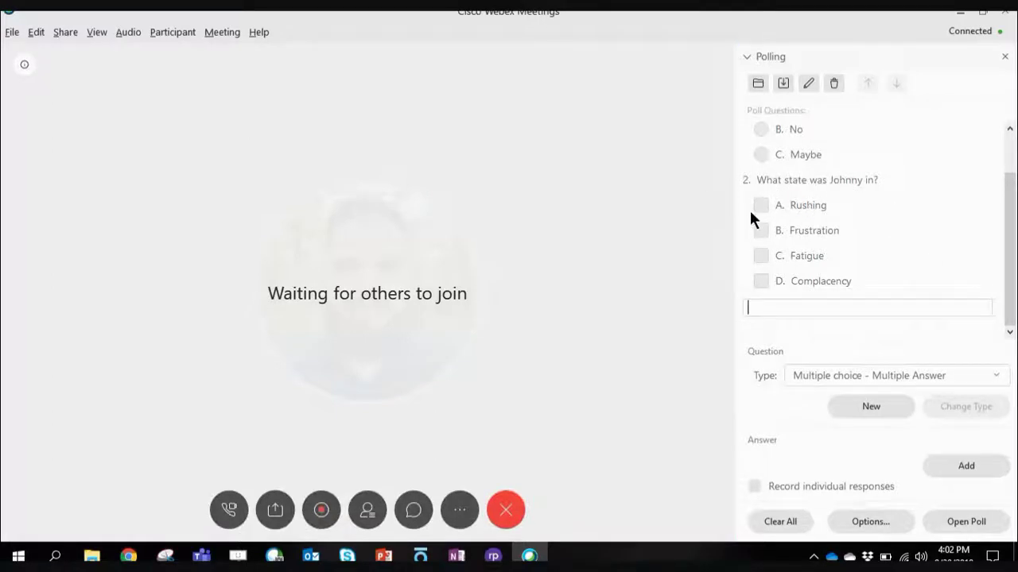
Add a third poll question of type Short answer reading "How many times have you fallen off a ladder?".
{"action": "left_click", "coordinate": [925, 376]}
{"action": "left_click", "coordinate": [899, 455]}
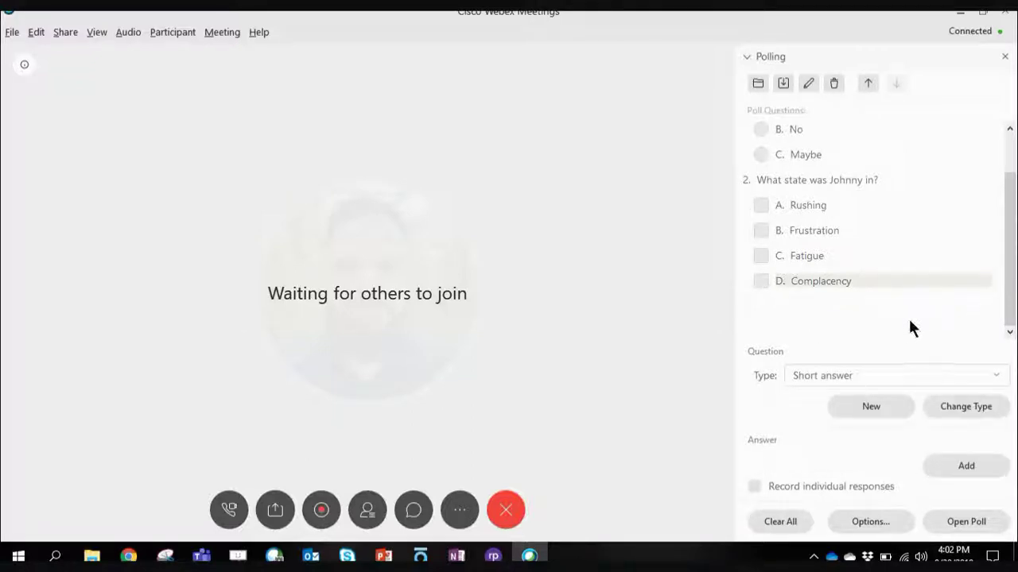
{"action": "left_click", "coordinate": [864, 408]}
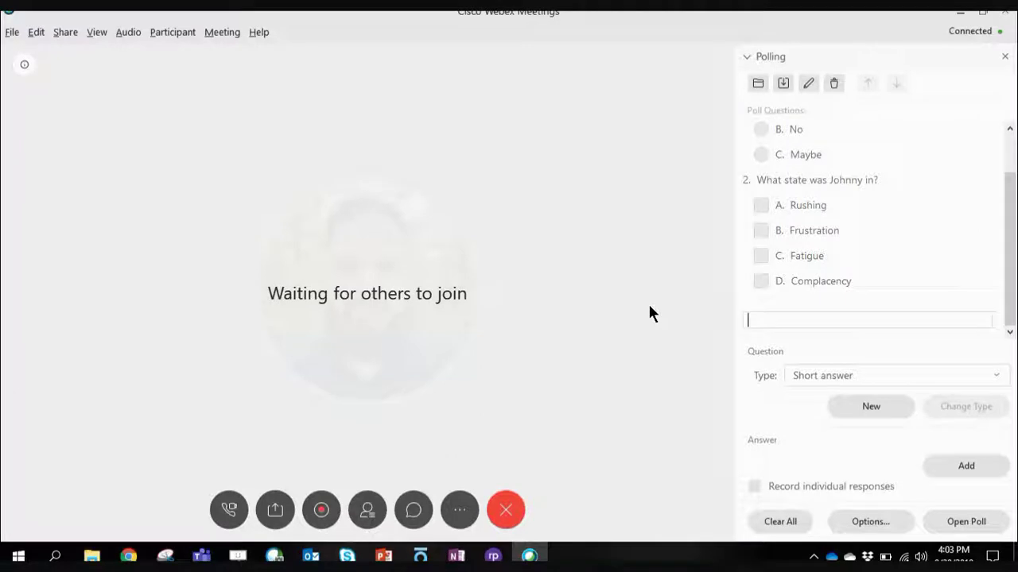
{"action": "type", "text": "Hew many time s have you"}
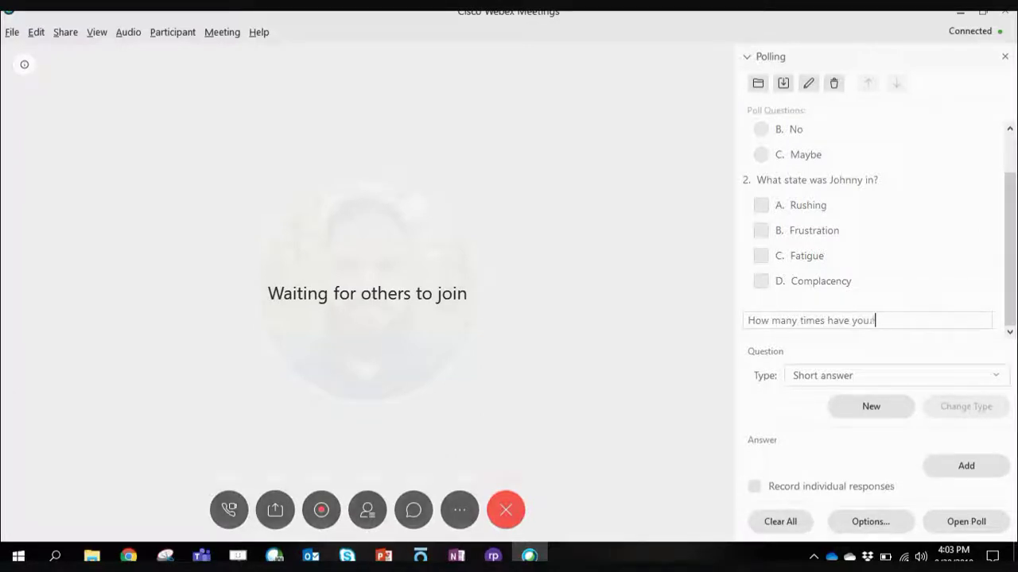
{"action": "type", "text": " fallen off a"}
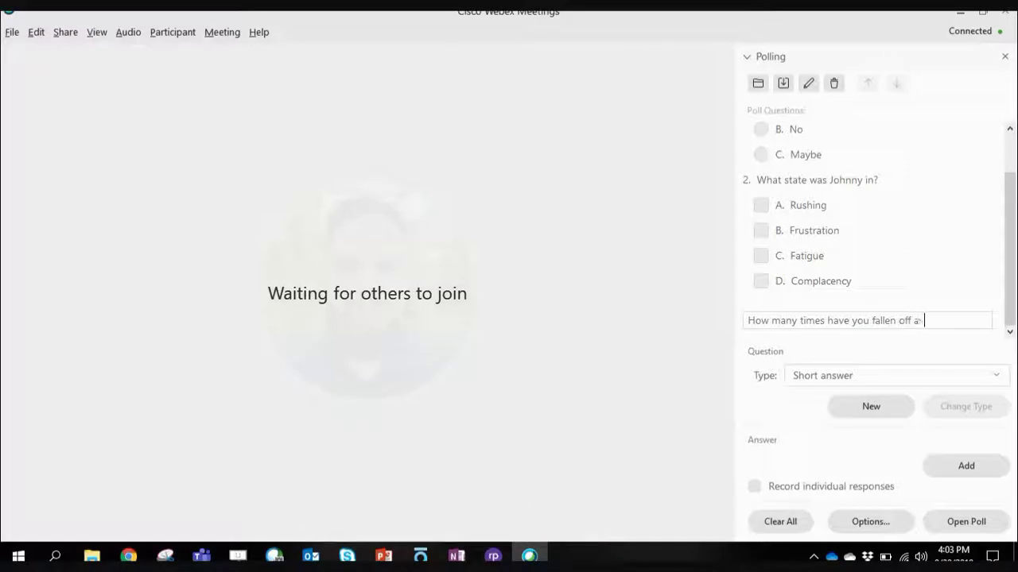
{"action": "type", "text": " ladder"}
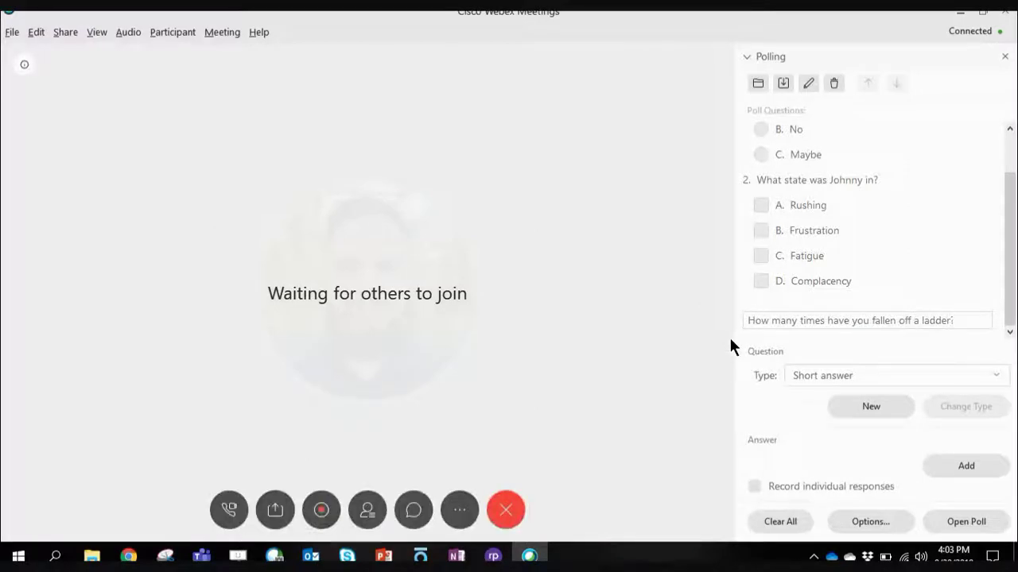
{"action": "key", "text": "Return"}
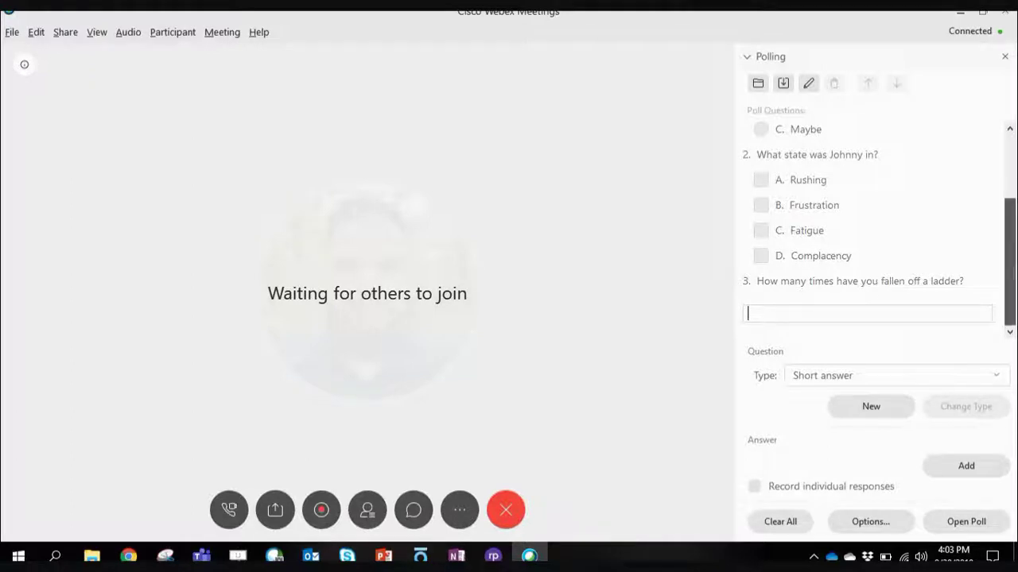
Save the poll questions as "Basic Poll Questions" in the SS Recap Poll Questions folder on the desktop.
{"action": "left_click_drag", "start_coordinate": [1012, 276], "coordinate": [1014, 217]}
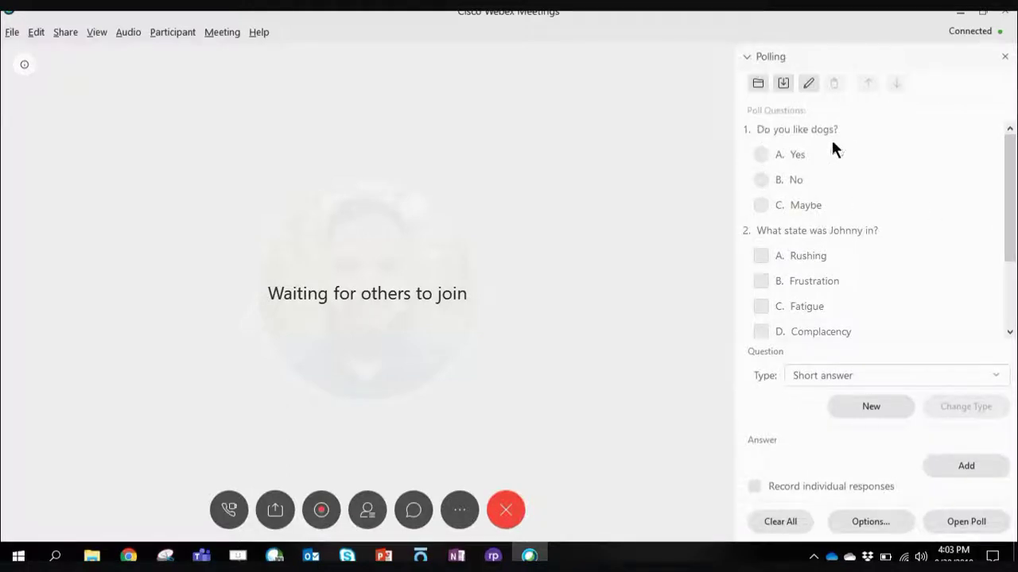
{"action": "left_click", "coordinate": [783, 85]}
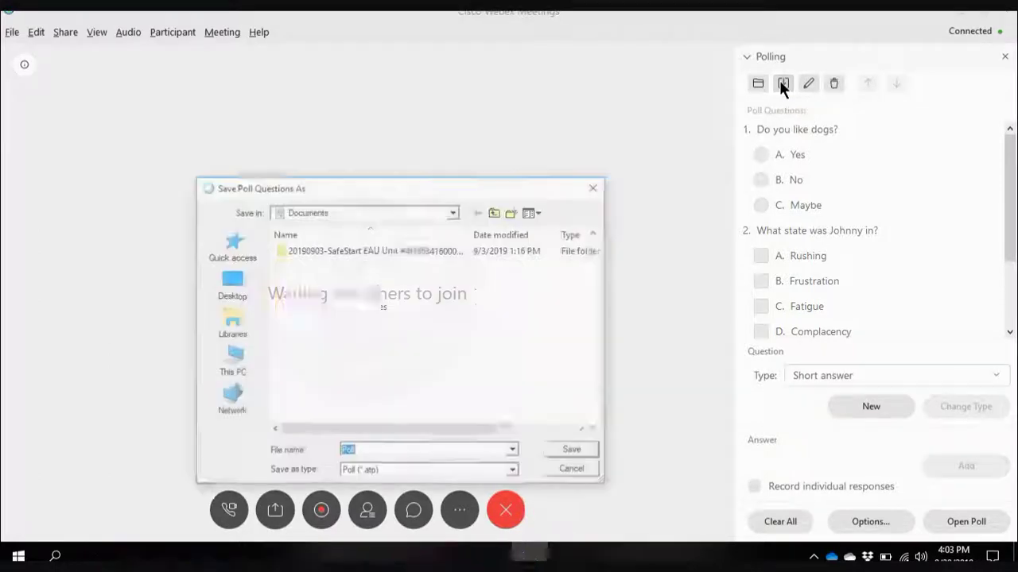
{"action": "left_click", "coordinate": [226, 322]}
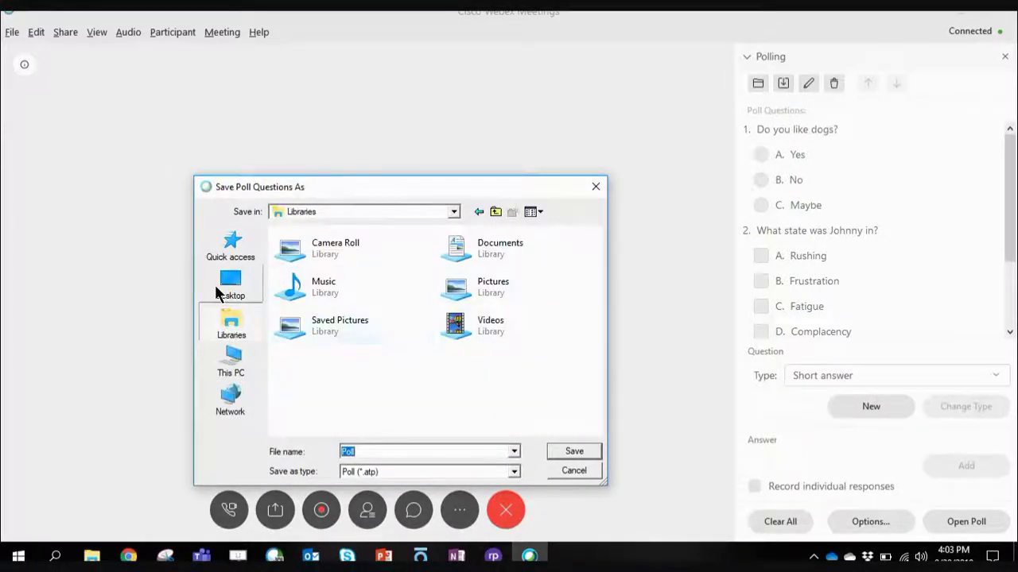
{"action": "left_click", "coordinate": [215, 285]}
{"action": "left_click_drag", "start_coordinate": [597, 311], "coordinate": [596, 391]}
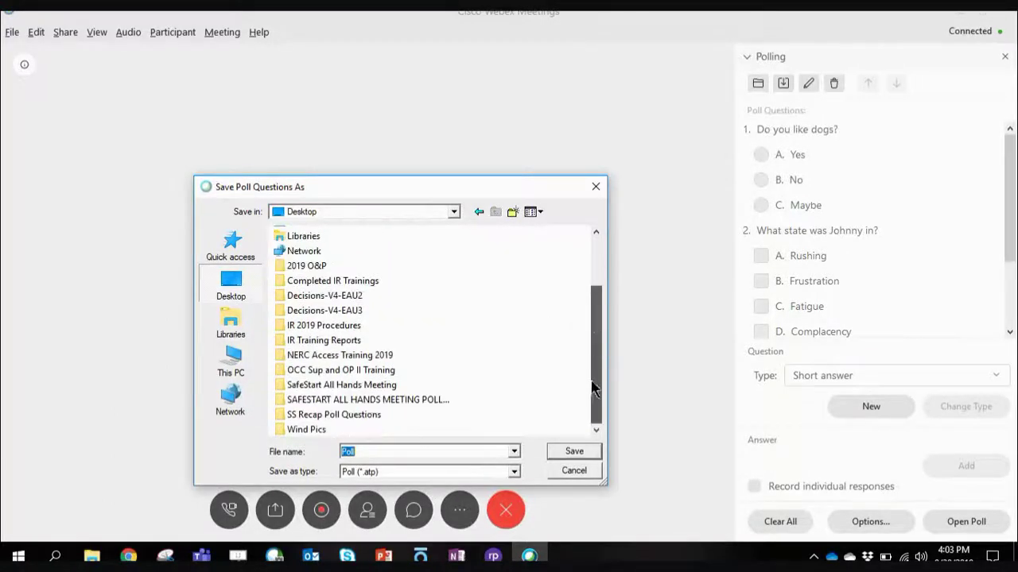
{"action": "double_click", "coordinate": [349, 414]}
{"action": "left_click_drag", "start_coordinate": [359, 452], "coordinate": [306, 449]}
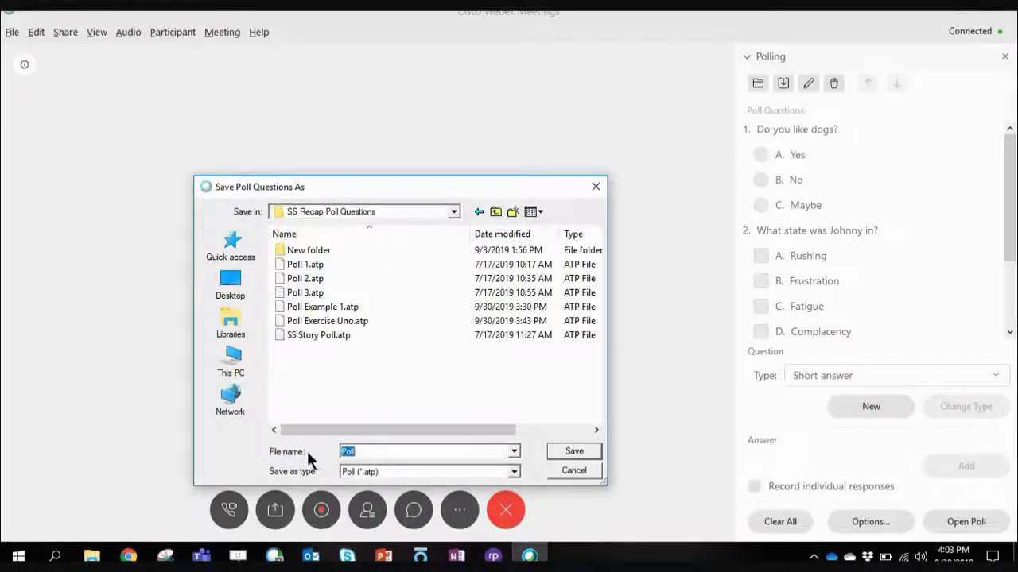
{"action": "type", "text": "Basic Poll Questions"}
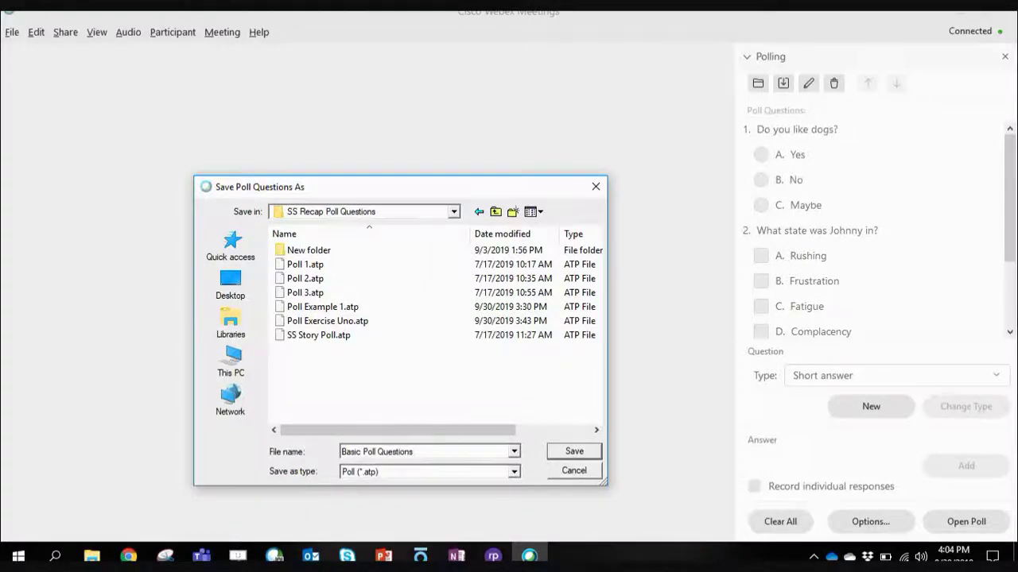
{"action": "key", "text": "Return"}
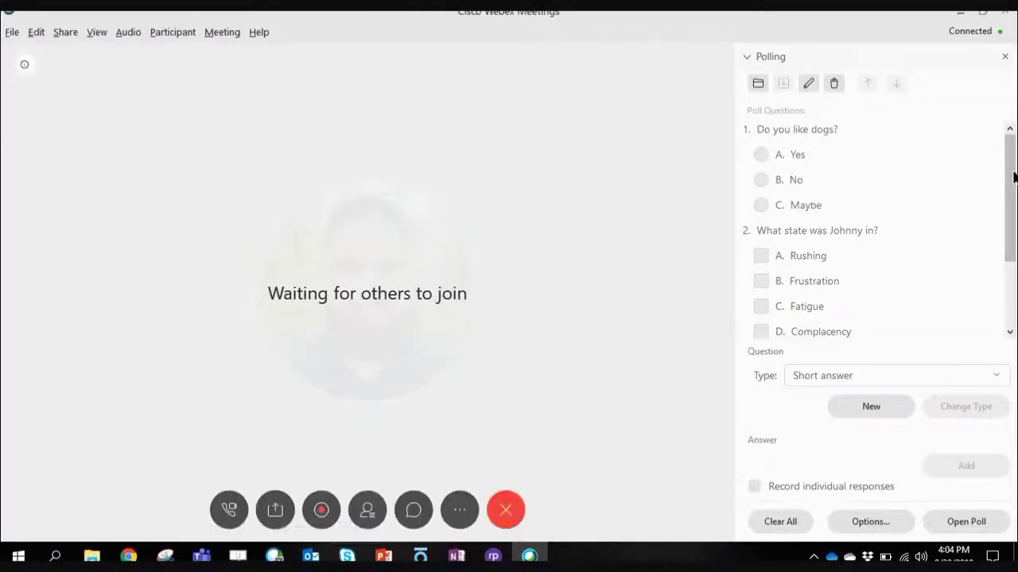
{"action": "scroll", "coordinate": [1012, 232], "scroll_direction": "down", "scroll_amount": 1}
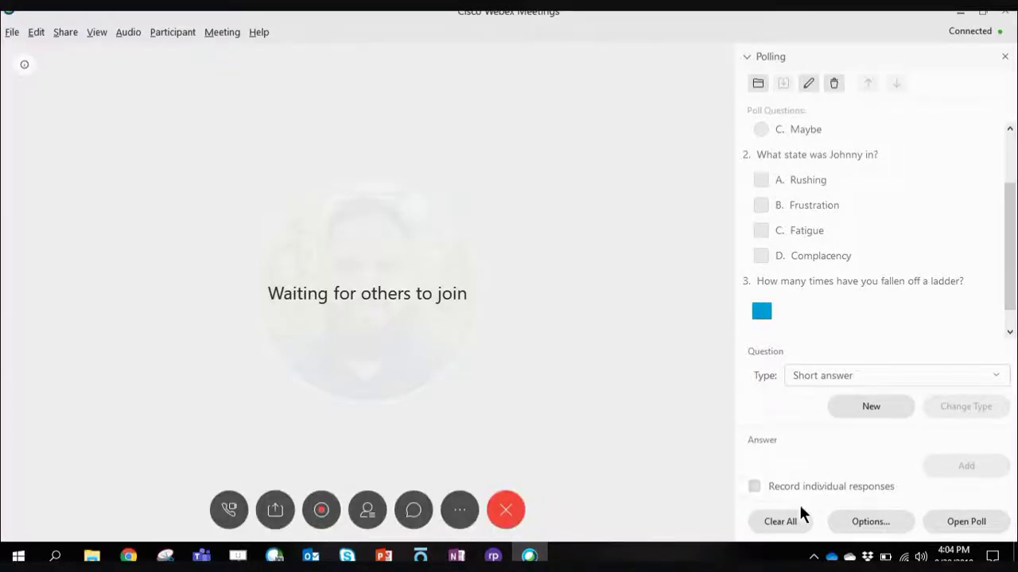
Clear all poll questions and reload the saved Basic Poll Questions.atp file from the SS Recap Poll Questions folder.
{"action": "left_click", "coordinate": [783, 519]}
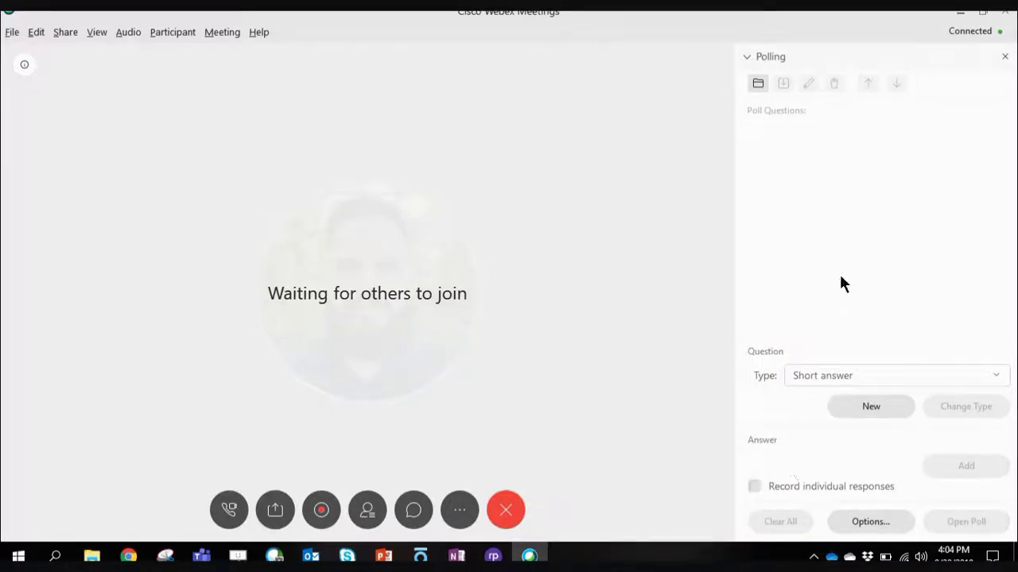
{"action": "left_click", "coordinate": [759, 81]}
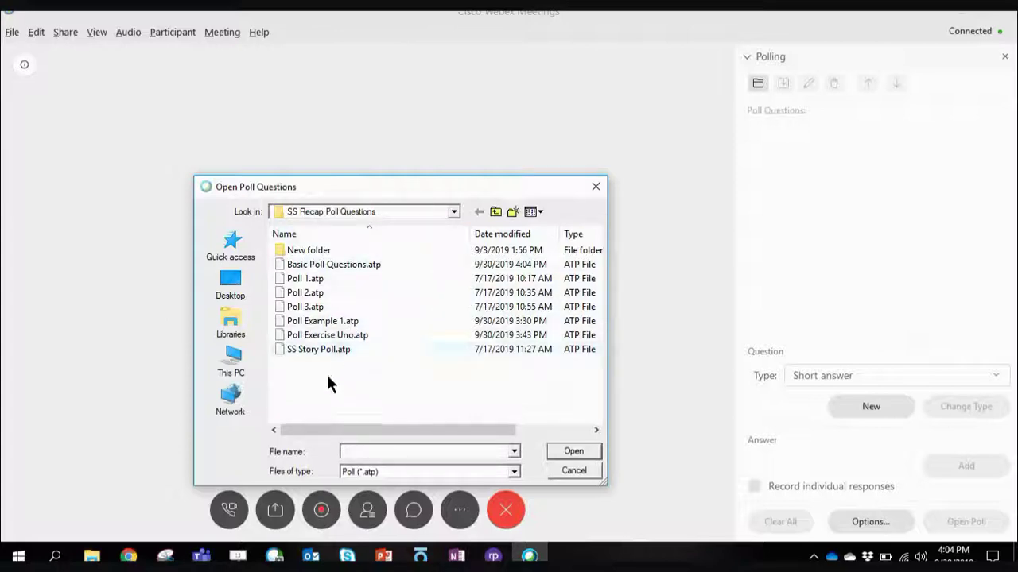
{"action": "double_click", "coordinate": [358, 265]}
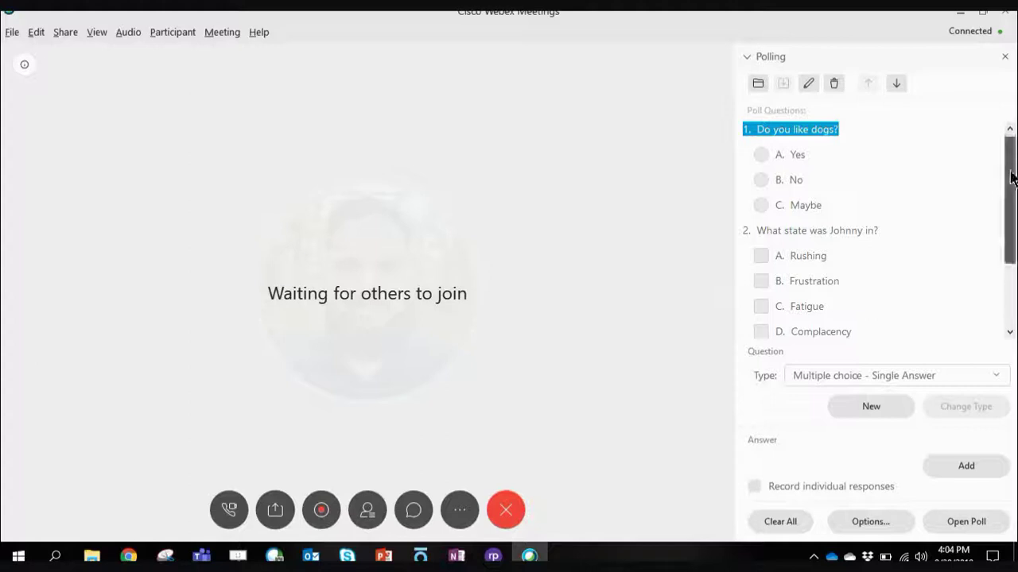
{"action": "left_click_drag", "start_coordinate": [1011, 175], "coordinate": [1012, 288]}
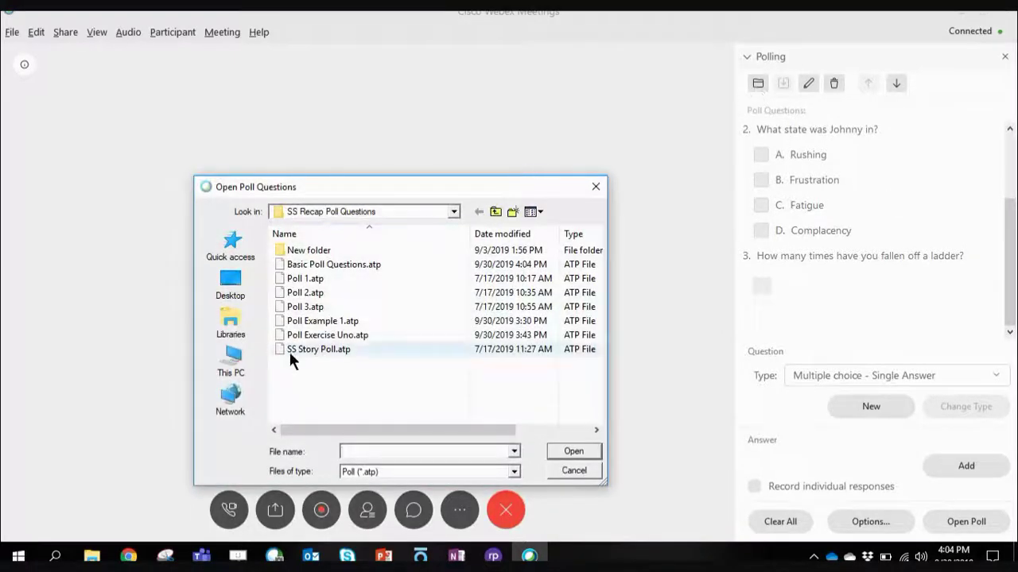
Load the SS Story Poll.atp file from the SS Recap Poll Questions folder and review all its questions.
{"action": "double_click", "coordinate": [291, 350]}
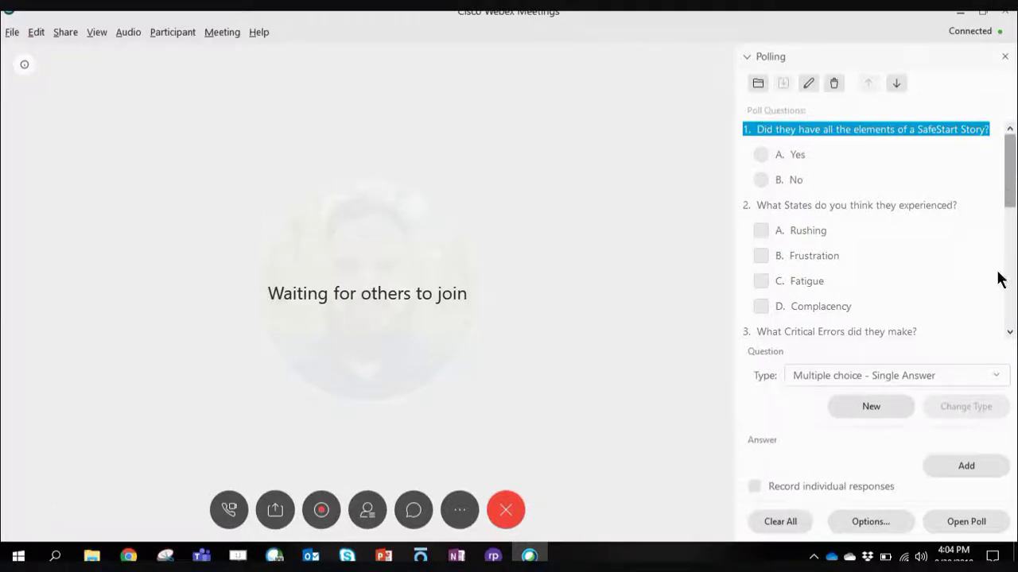
{"action": "left_click", "coordinate": [1010, 332]}
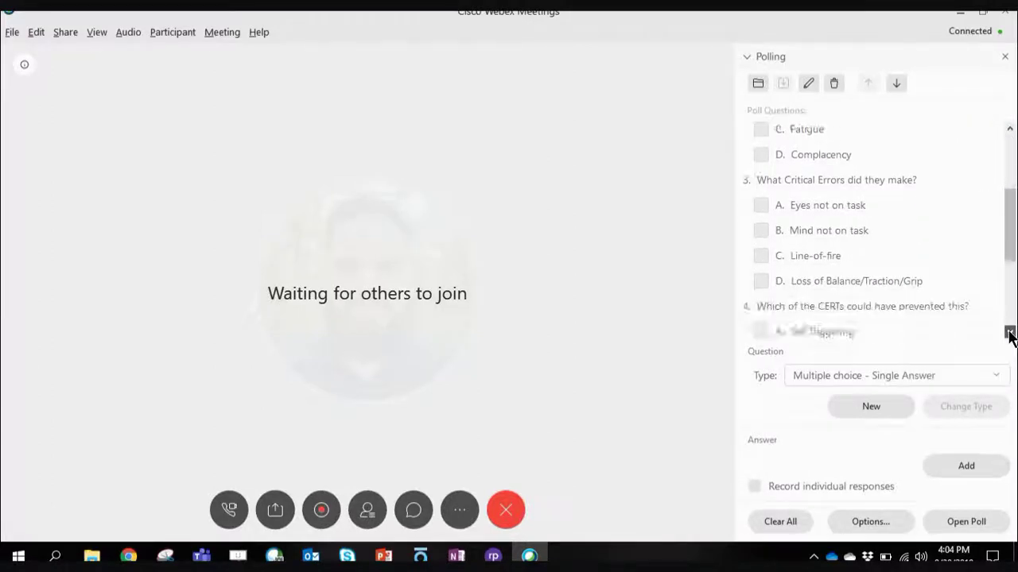
{"action": "left_click", "coordinate": [1010, 332]}
{"action": "left_click", "coordinate": [1009, 332]}
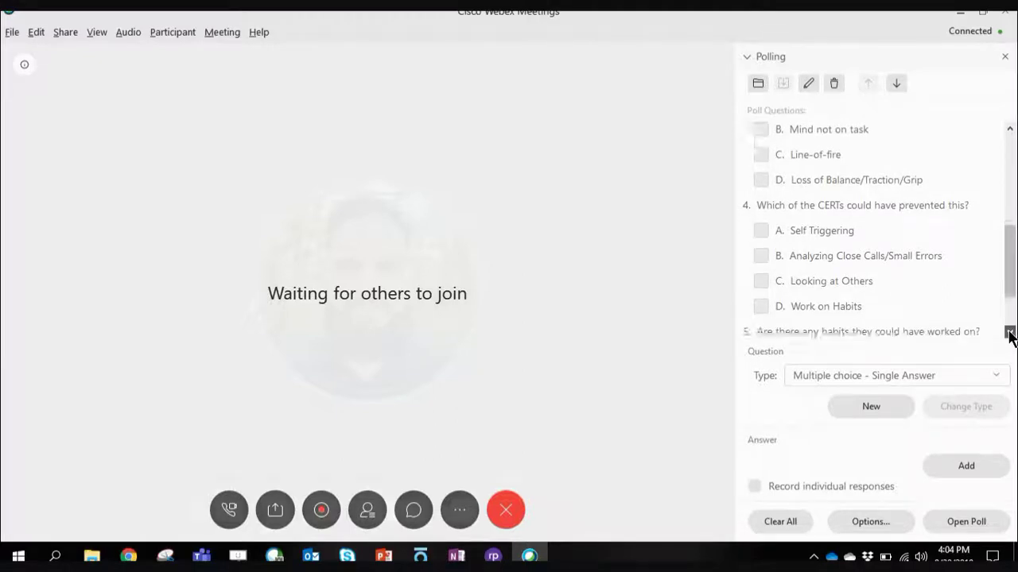
{"action": "left_click", "coordinate": [1009, 333]}
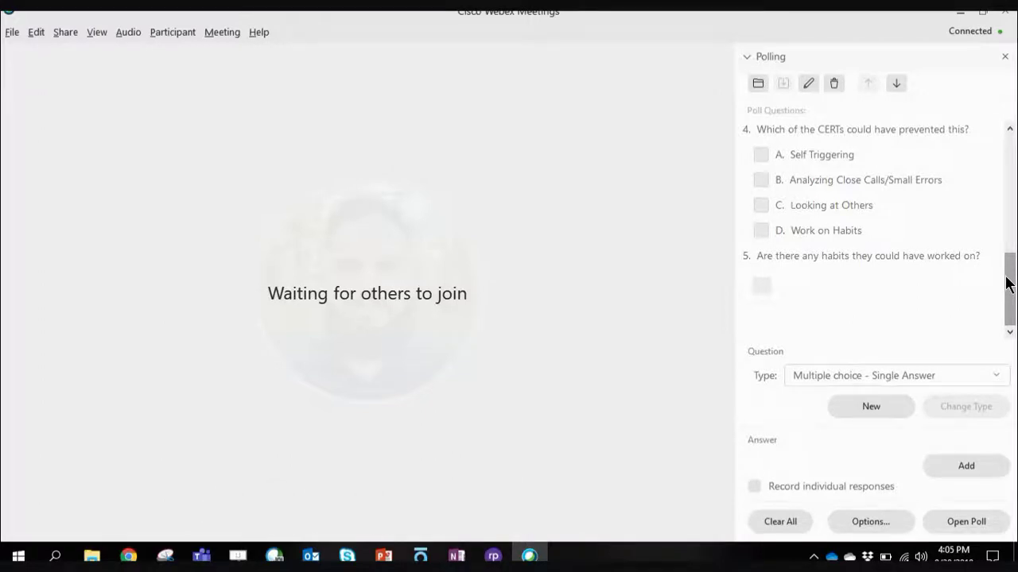
{"action": "left_click_drag", "start_coordinate": [1008, 291], "coordinate": [1014, 163]}
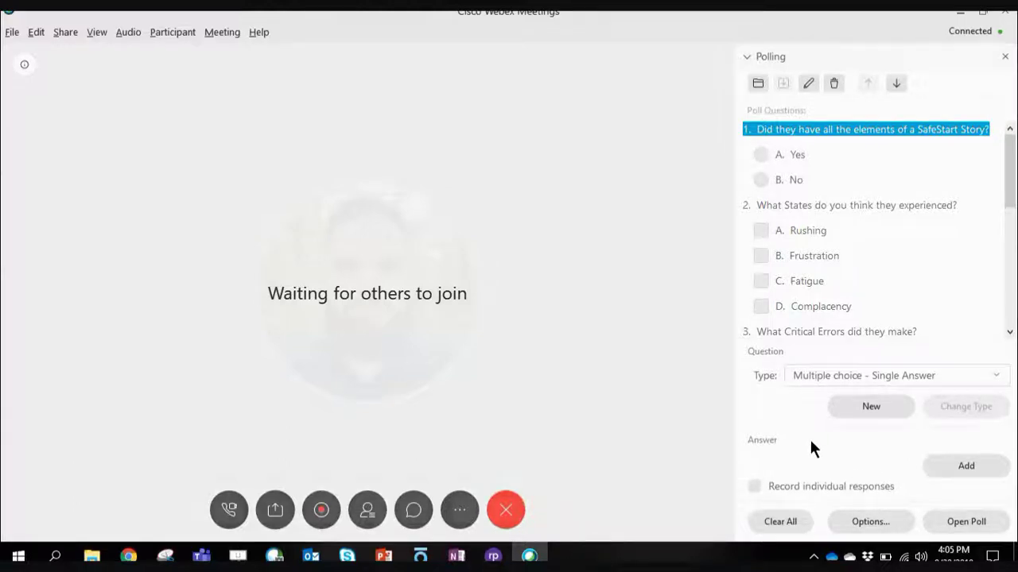
Confirm the polling options with the timer displayed and the alarm at 3.00 minutes.
{"action": "left_click", "coordinate": [863, 518]}
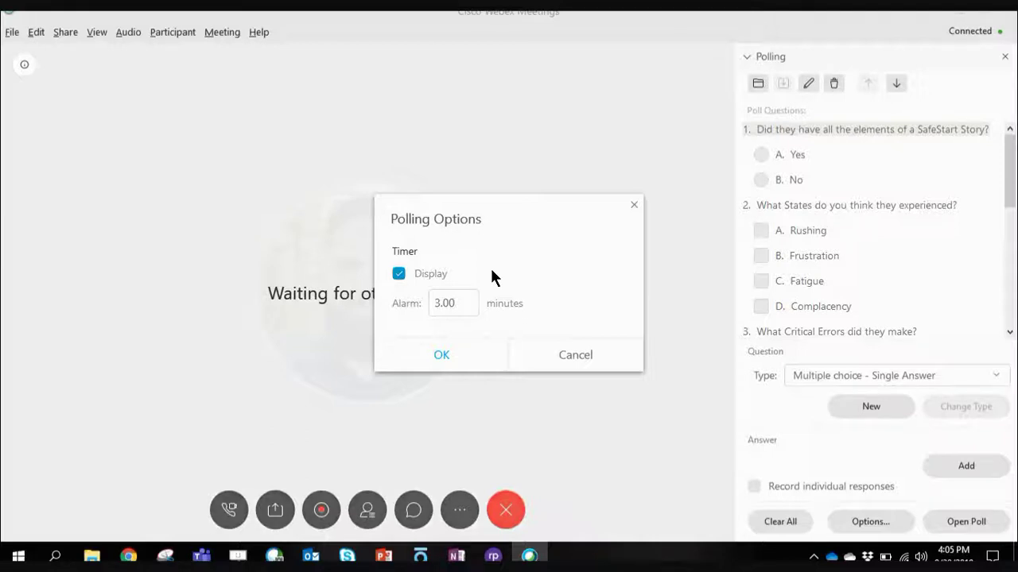
{"action": "double_click", "coordinate": [463, 300]}
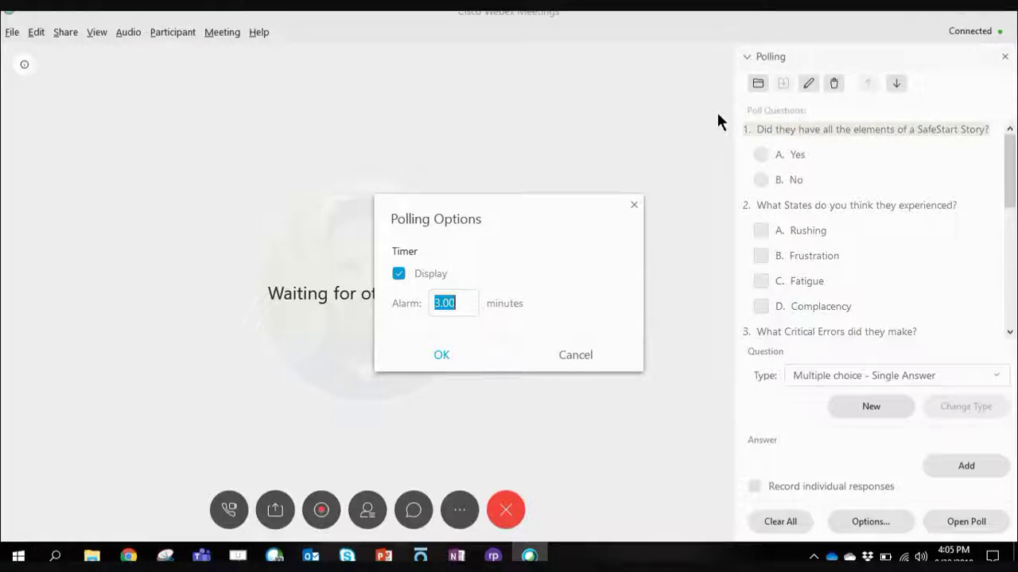
{"action": "left_click", "coordinate": [473, 301]}
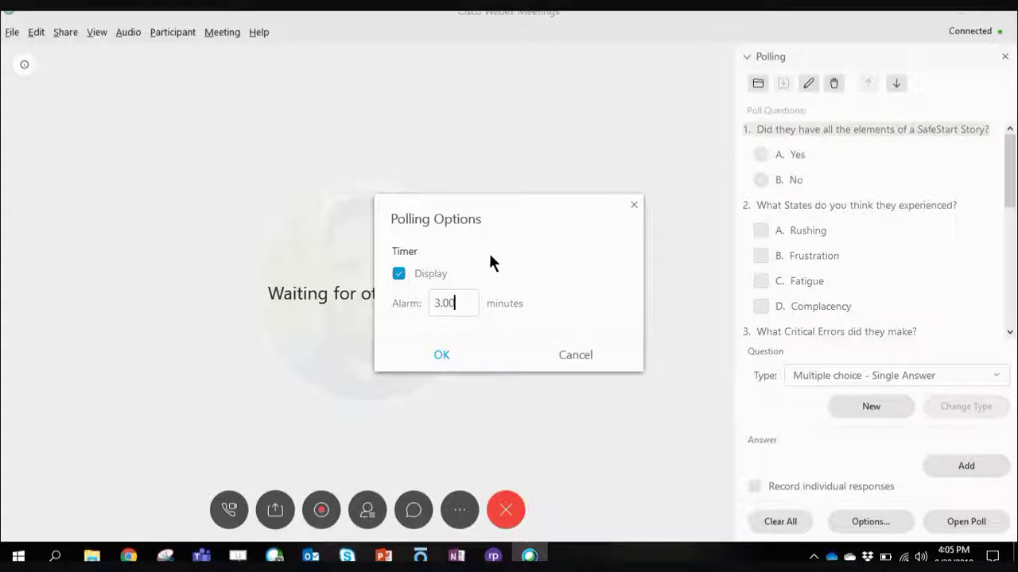
{"action": "left_click", "coordinate": [446, 363]}
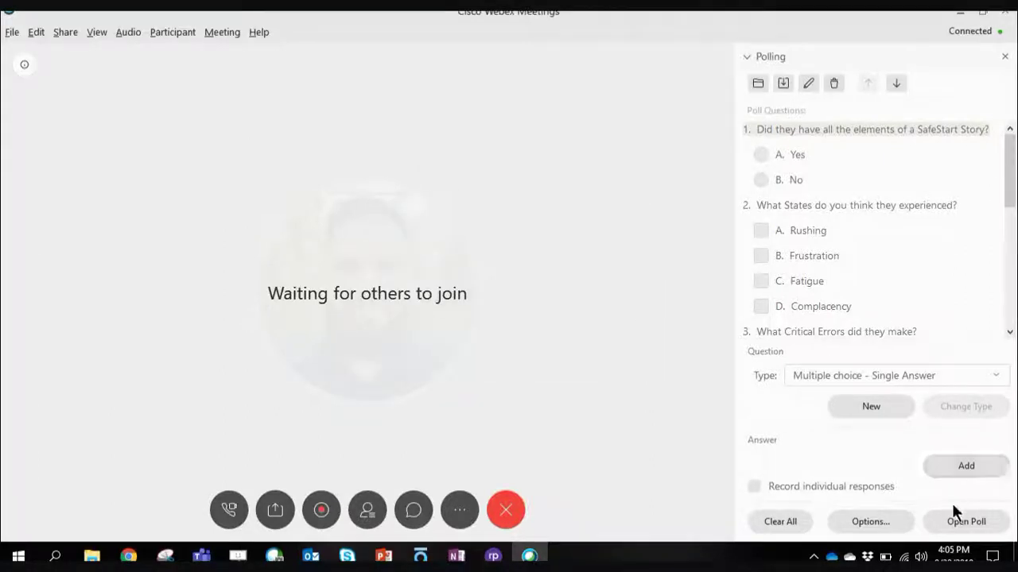
Open the poll to attendees, look through its live results and view the attendee status details.
{"action": "left_click", "coordinate": [997, 528]}
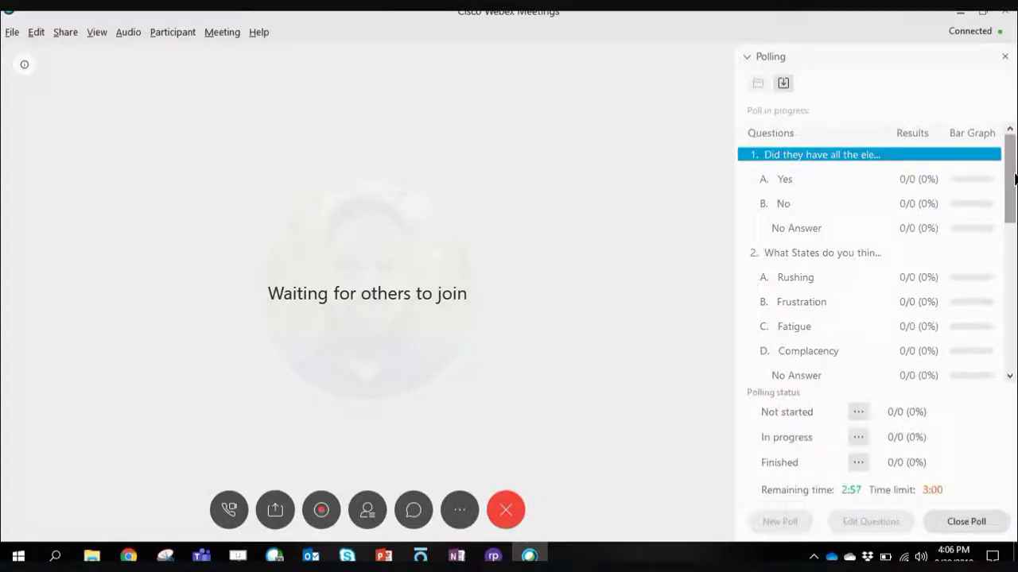
{"action": "left_click_drag", "start_coordinate": [1015, 179], "coordinate": [1015, 196]}
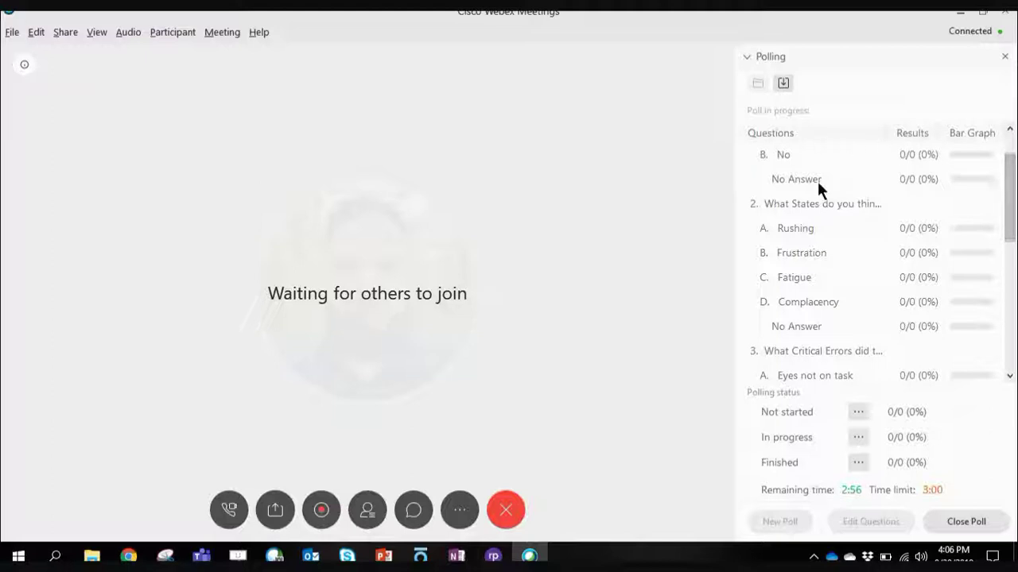
{"action": "left_click_drag", "start_coordinate": [1012, 212], "coordinate": [1014, 360]}
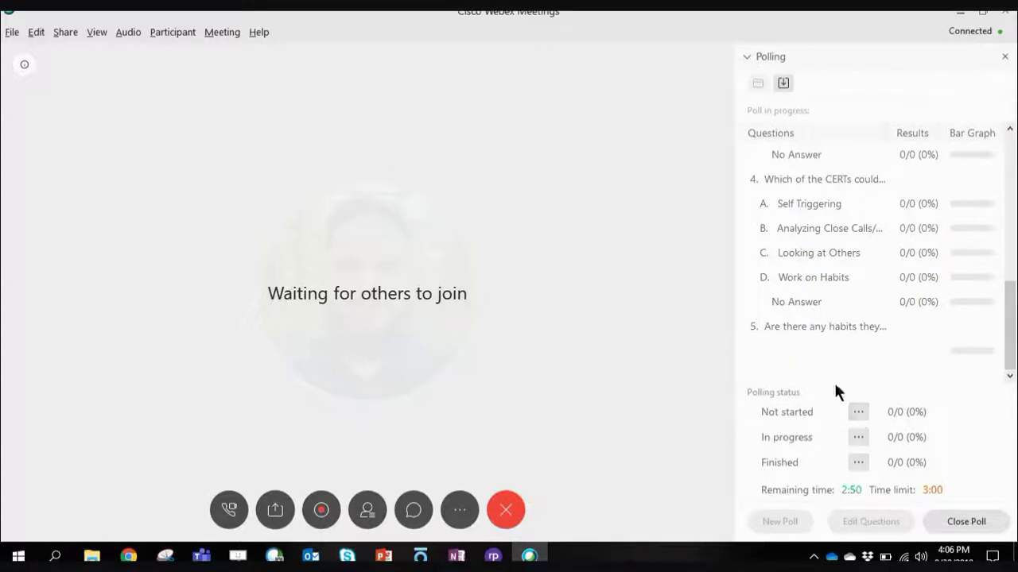
{"action": "left_click", "coordinate": [858, 415]}
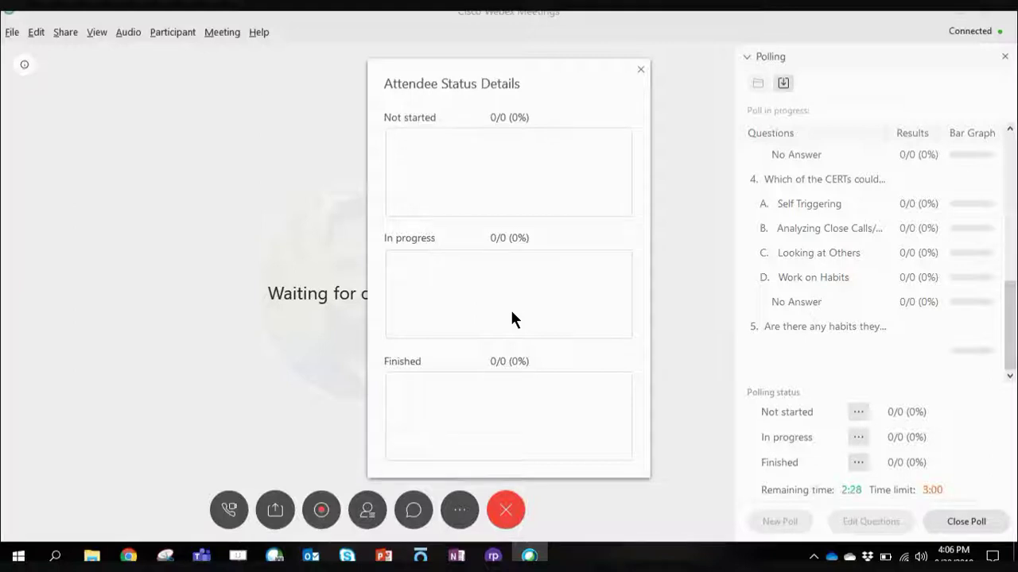
{"action": "left_click", "coordinate": [641, 69]}
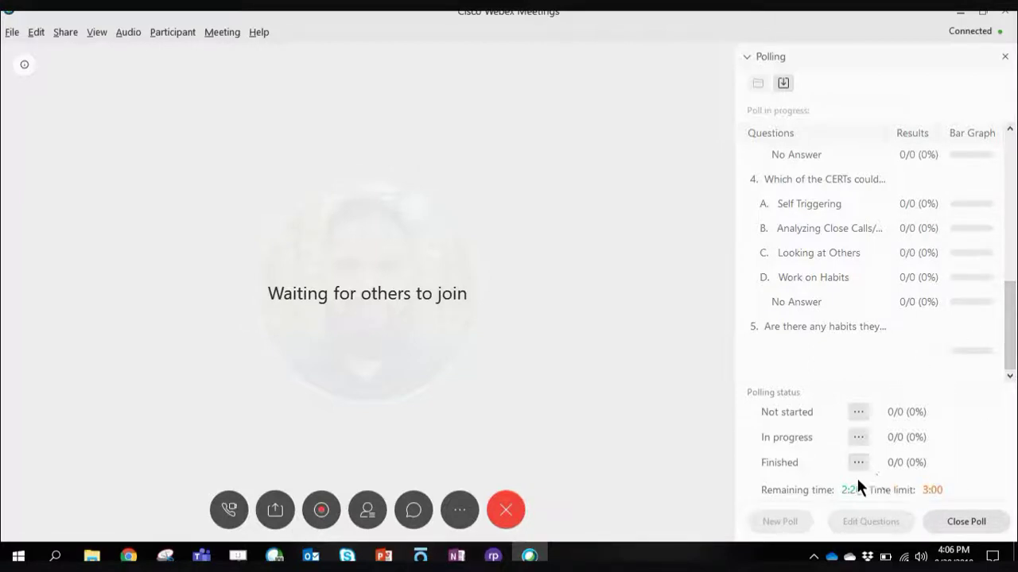
Close the running poll and share the poll results with attendees.
{"action": "left_click", "coordinate": [977, 522]}
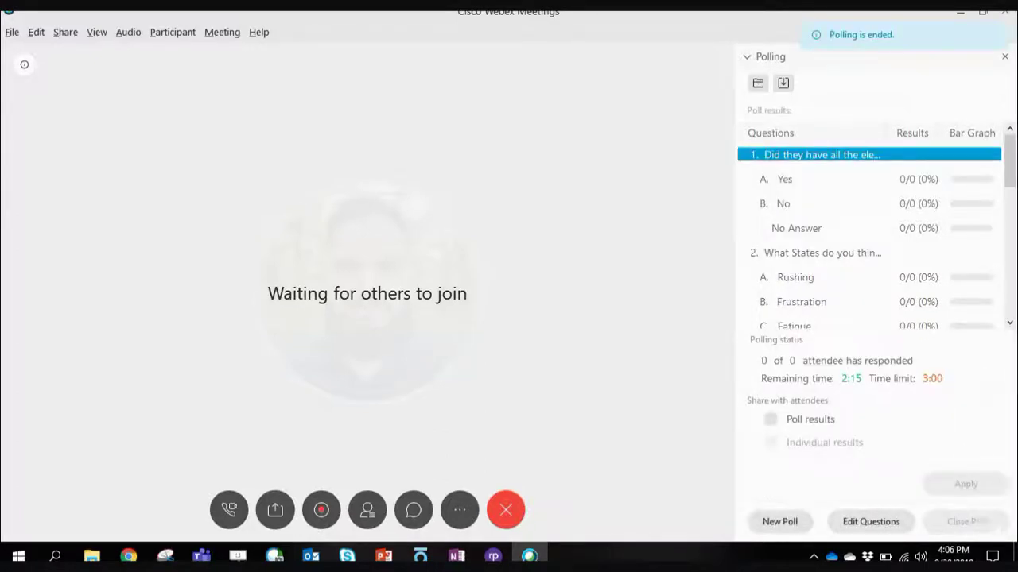
{"action": "scroll", "coordinate": [1011, 144], "scroll_direction": "down", "scroll_amount": 2}
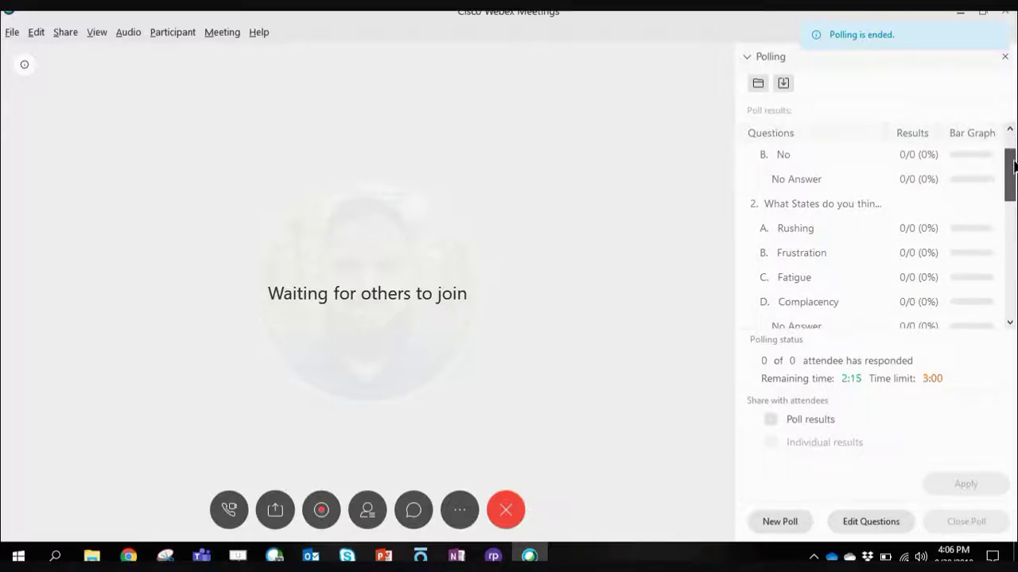
{"action": "left_click_drag", "start_coordinate": [1013, 165], "coordinate": [1010, 238]}
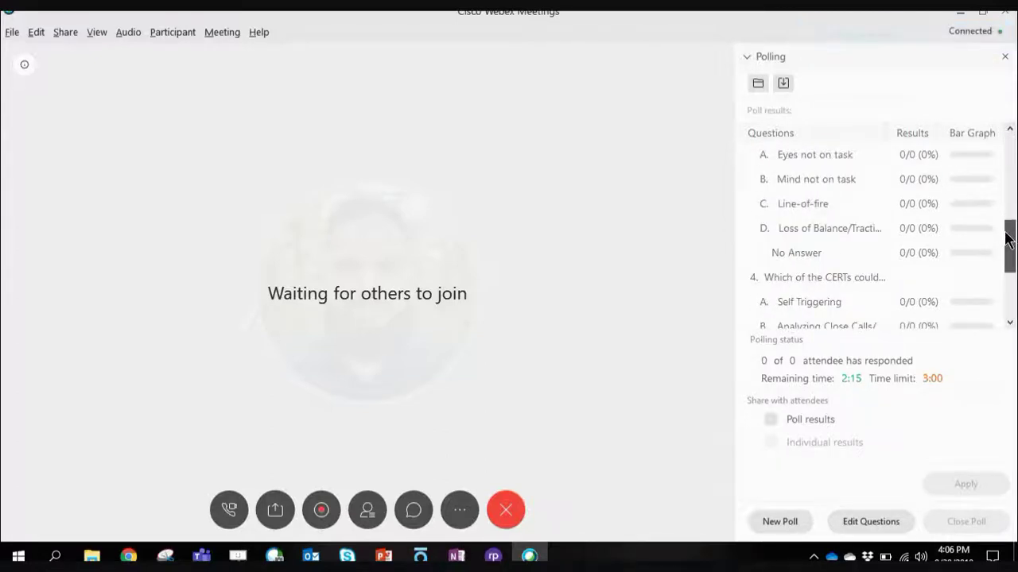
{"action": "left_click", "coordinate": [769, 420]}
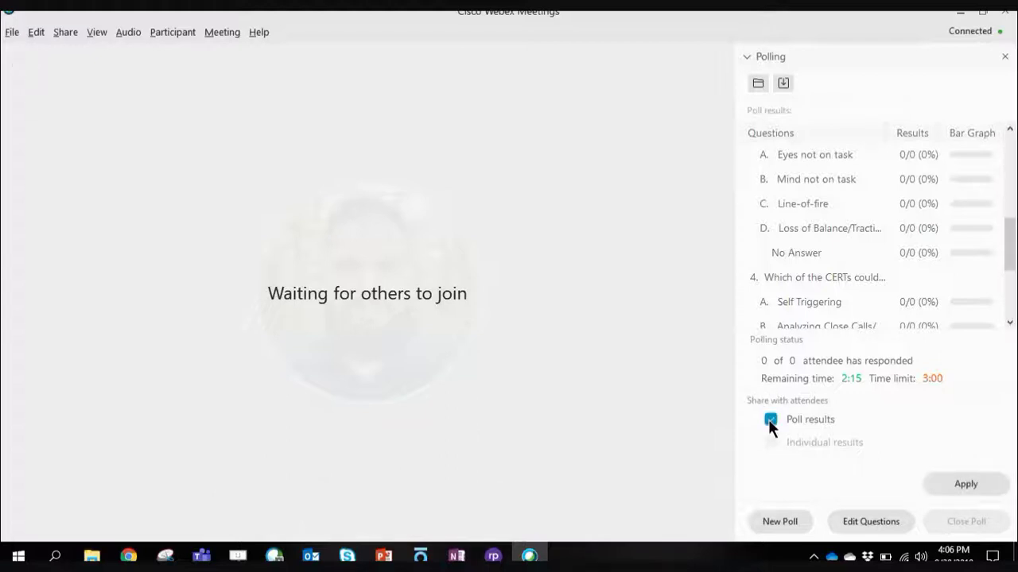
{"action": "left_click", "coordinate": [955, 487]}
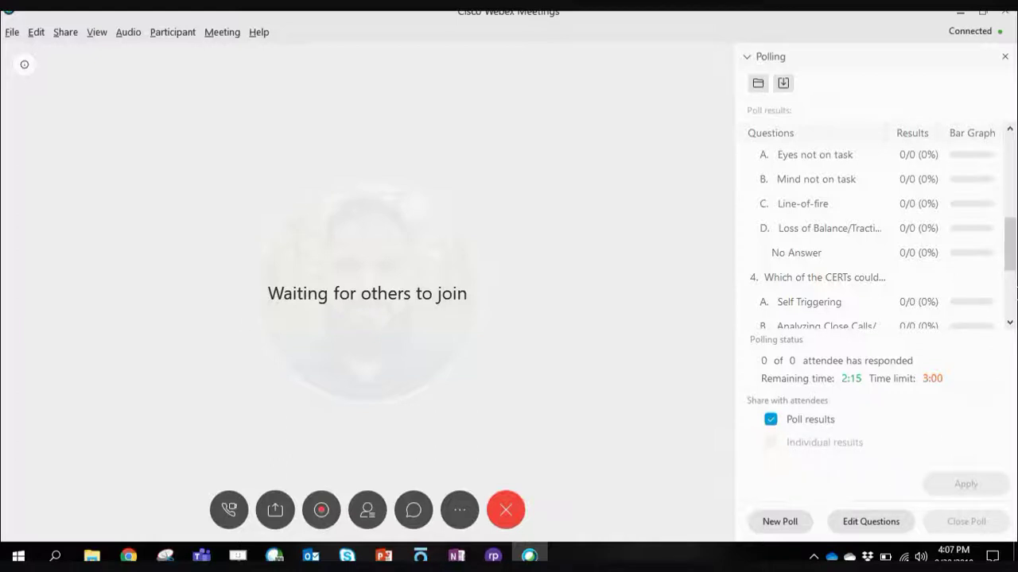
{"action": "left_click_drag", "start_coordinate": [1006, 259], "coordinate": [1010, 182]}
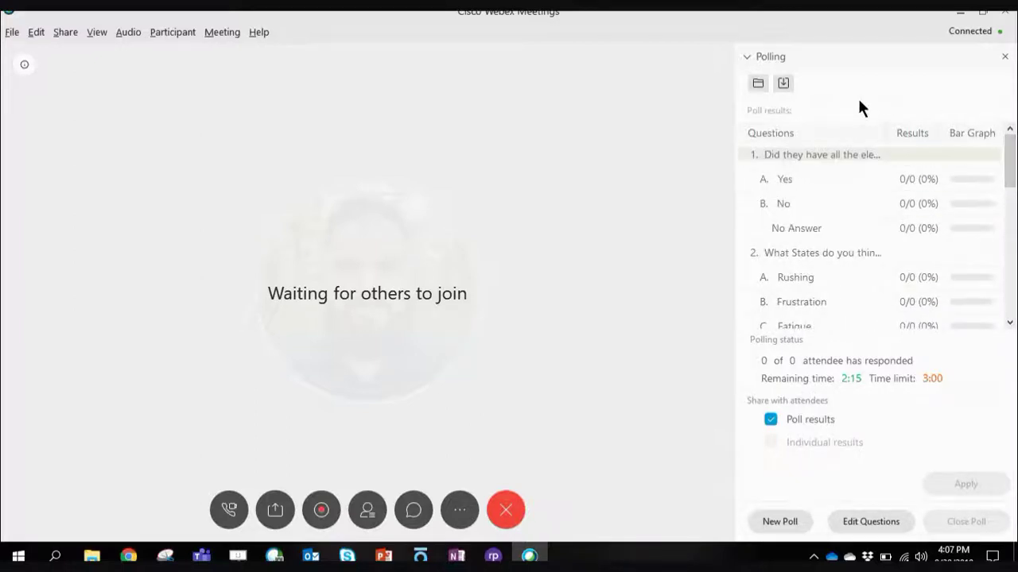
Start a new poll without saving the questions, saving the results as "Poll Results 22" in the SS Recap Poll Questions folder.
{"action": "left_click", "coordinate": [777, 525]}
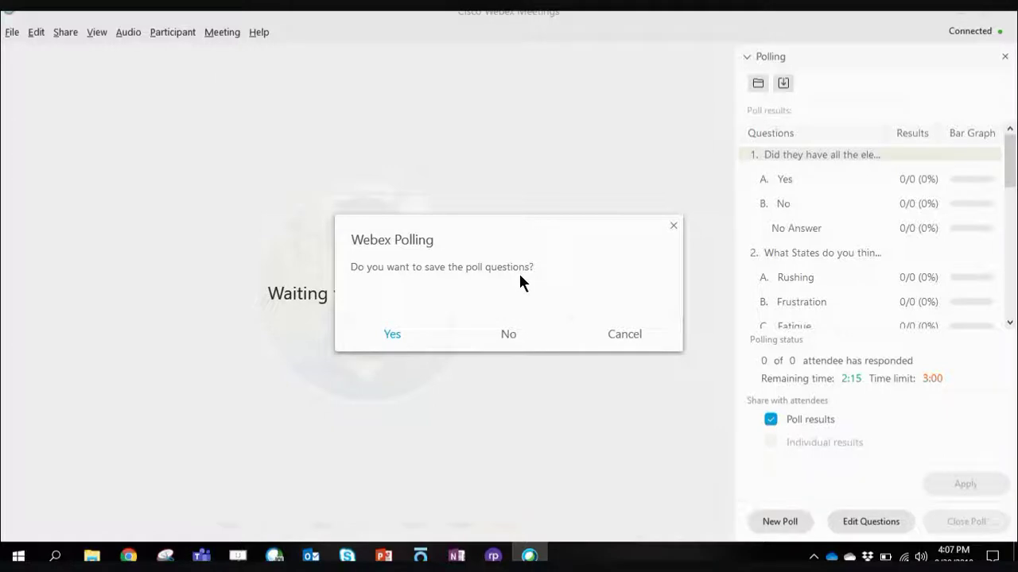
{"action": "left_click", "coordinate": [523, 328]}
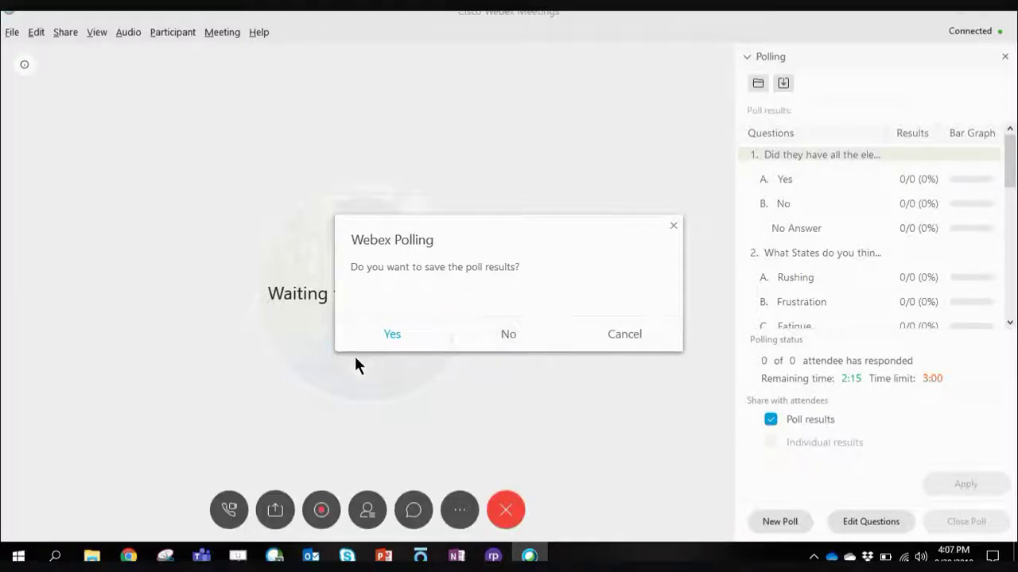
{"action": "left_click", "coordinate": [391, 337]}
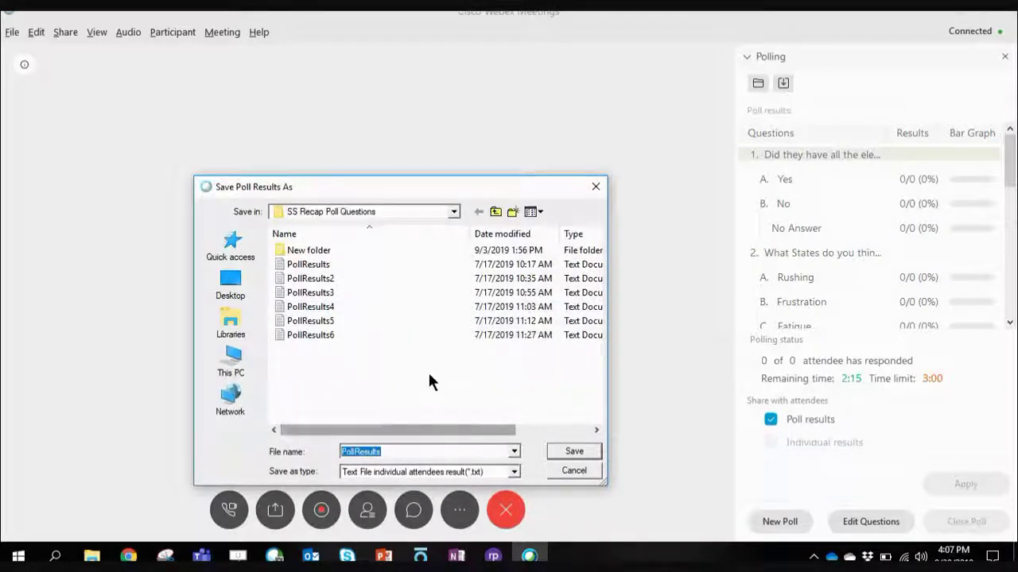
{"action": "key", "text": "BackSpace"}
{"action": "type", "text": "P"}
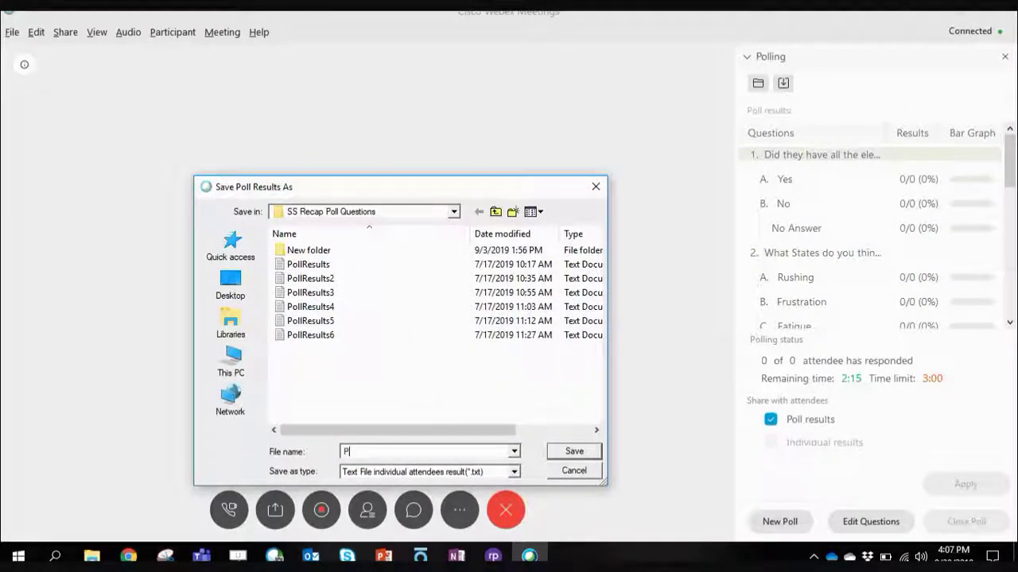
{"action": "type", "text": "oll Results 22"}
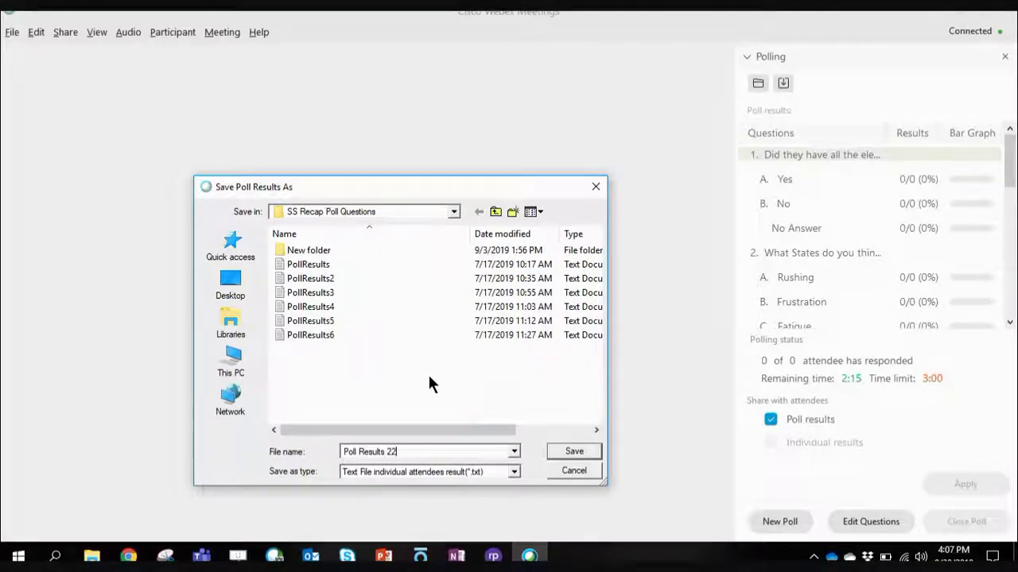
{"action": "key", "text": "Return"}
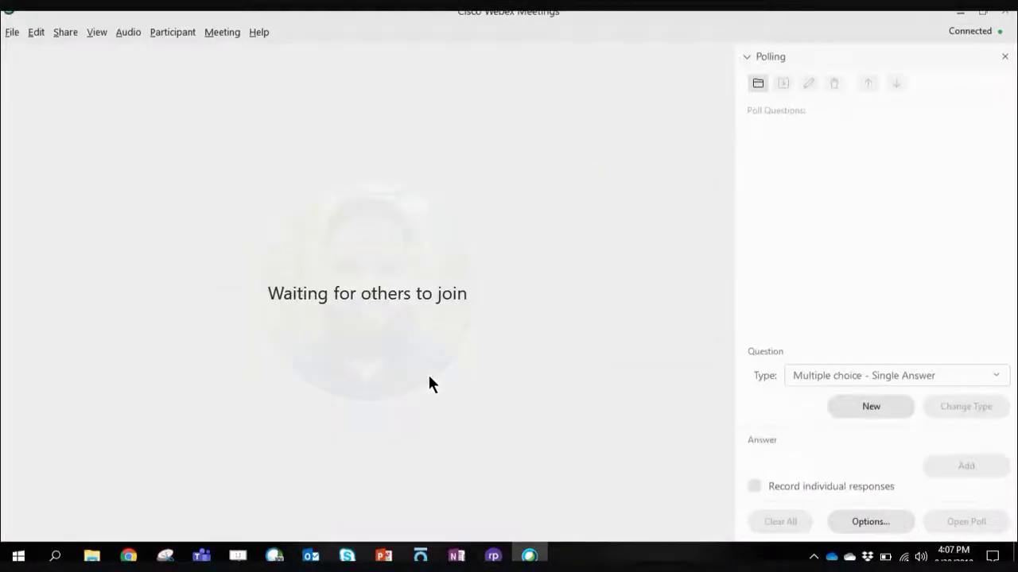